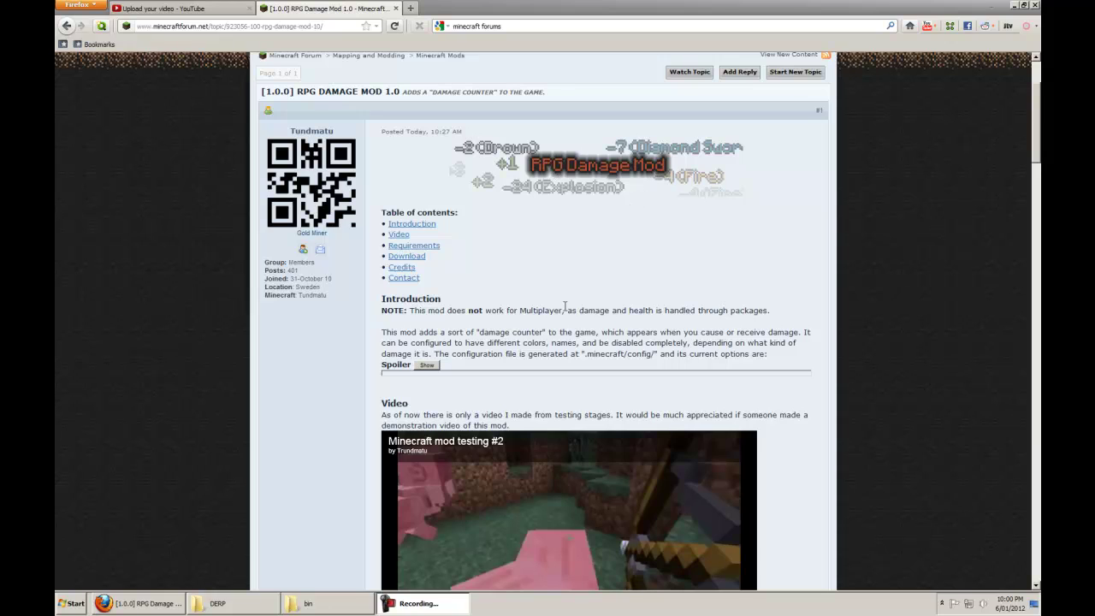
Bring the Minecraft Forum page forward and highlight the RPG Damage Mod 1.0 topic title
{"action": "left_click", "coordinate": [188, 342]}
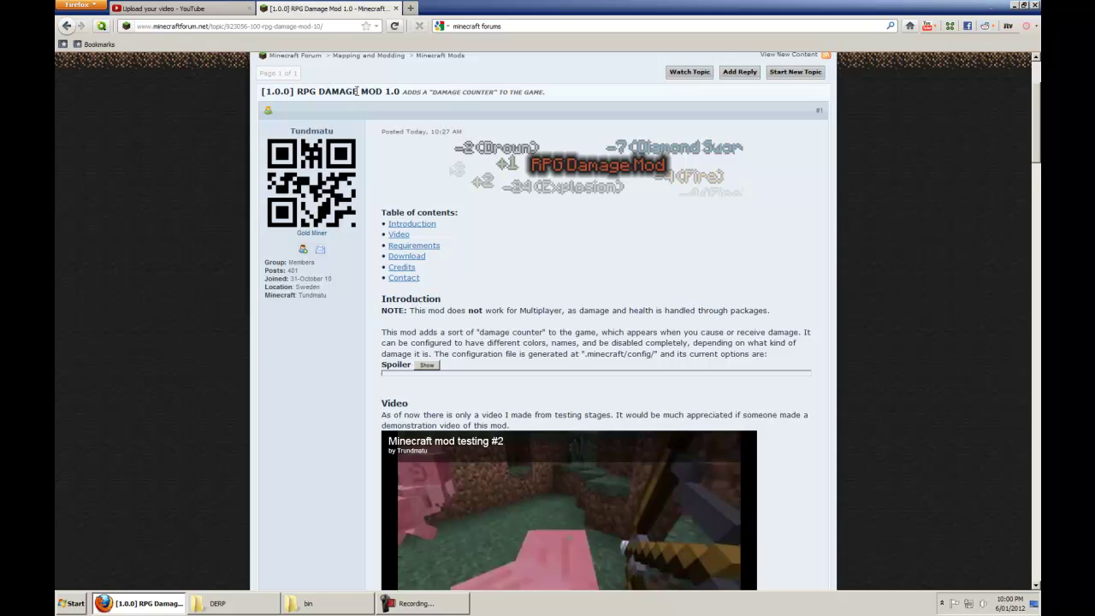
{"action": "left_click_drag", "start_coordinate": [268, 95], "coordinate": [492, 89]}
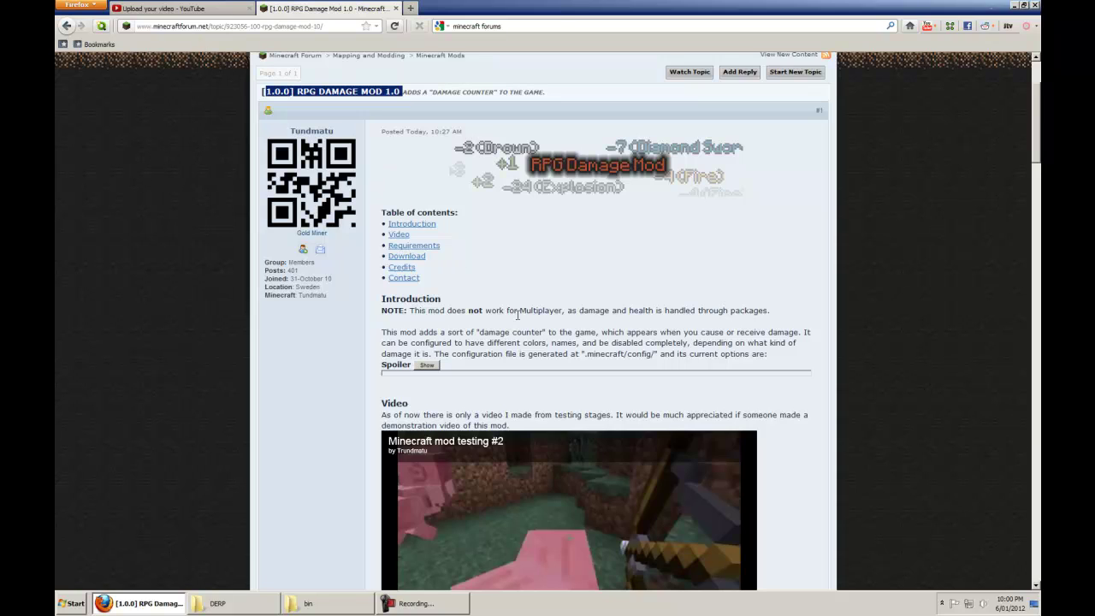
{"action": "left_click", "coordinate": [527, 338]}
Scroll to the Requirements section and open the ModLoader link in a new tab
{"action": "scroll", "coordinate": [281, 267], "scroll_direction": "down", "scroll_amount": 5}
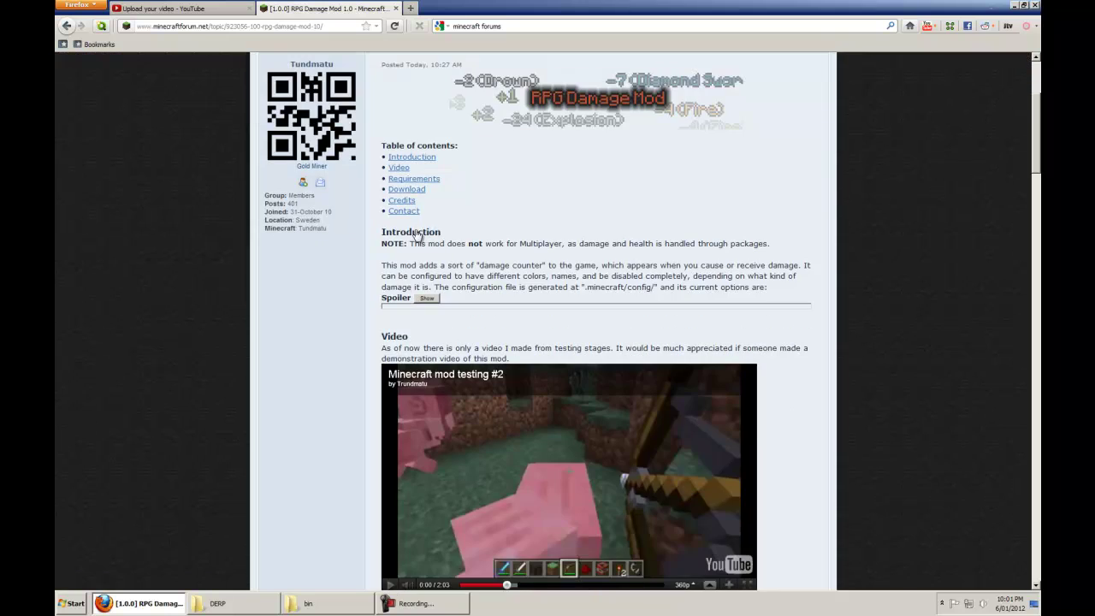
{"action": "scroll", "coordinate": [281, 267], "scroll_direction": "down", "scroll_amount": 1}
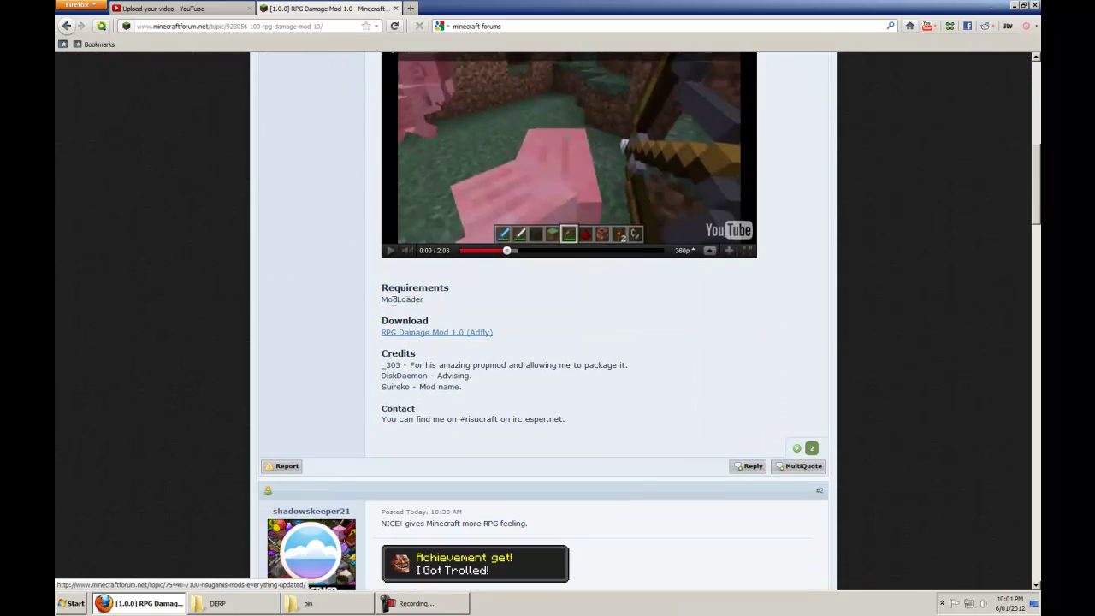
{"action": "double_click", "coordinate": [386, 291]}
{"action": "left_click", "coordinate": [419, 293]}
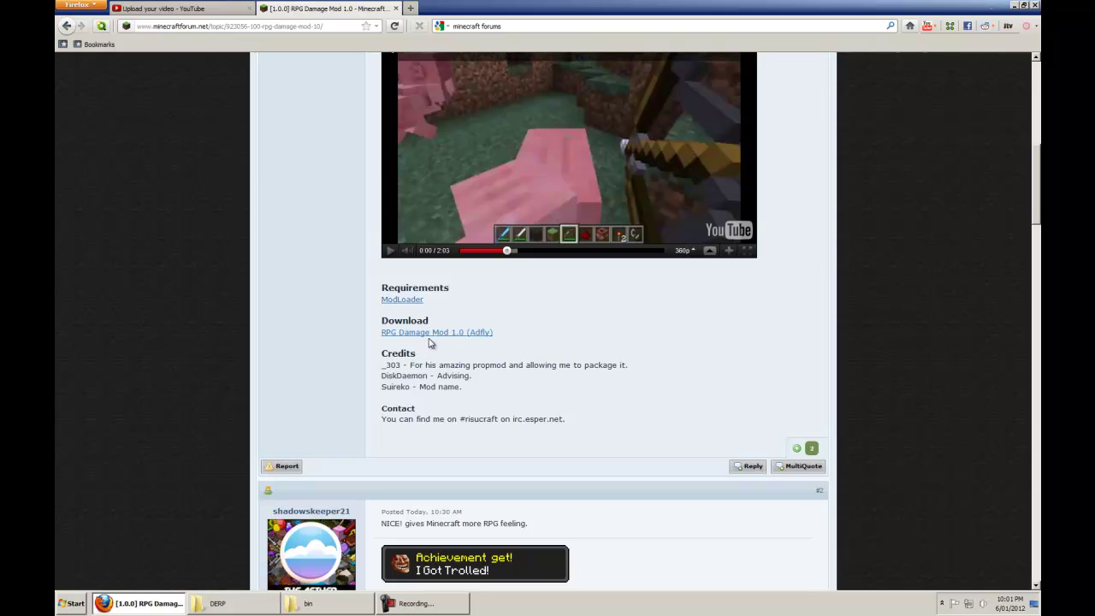
{"action": "left_click", "coordinate": [402, 300]}
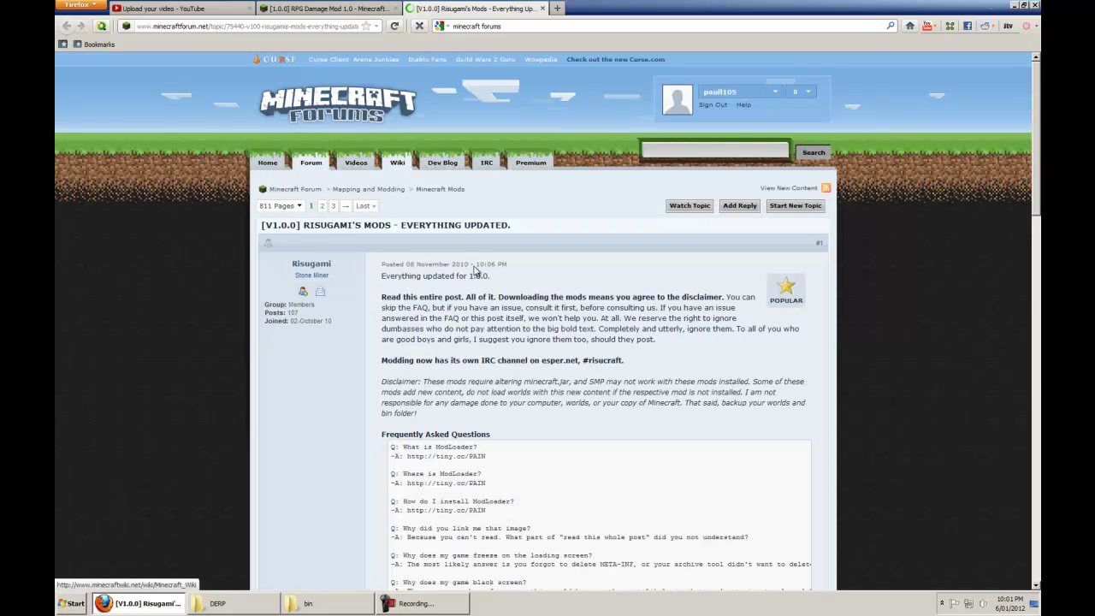
Locate the ModLoader 1.0.0 download links in Risugami's mods list, then return to the DERP folder
{"action": "scroll", "coordinate": [242, 376], "scroll_direction": "down", "scroll_amount": 10}
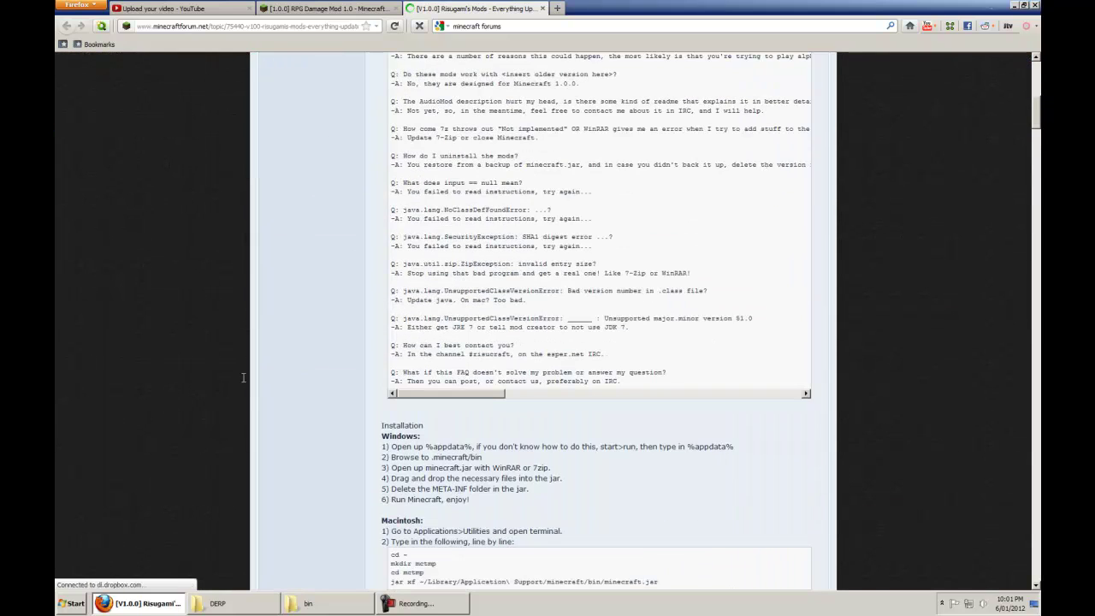
{"action": "scroll", "coordinate": [242, 376], "scroll_direction": "down", "scroll_amount": 3}
{"action": "scroll", "coordinate": [409, 257], "scroll_direction": "down", "scroll_amount": 7}
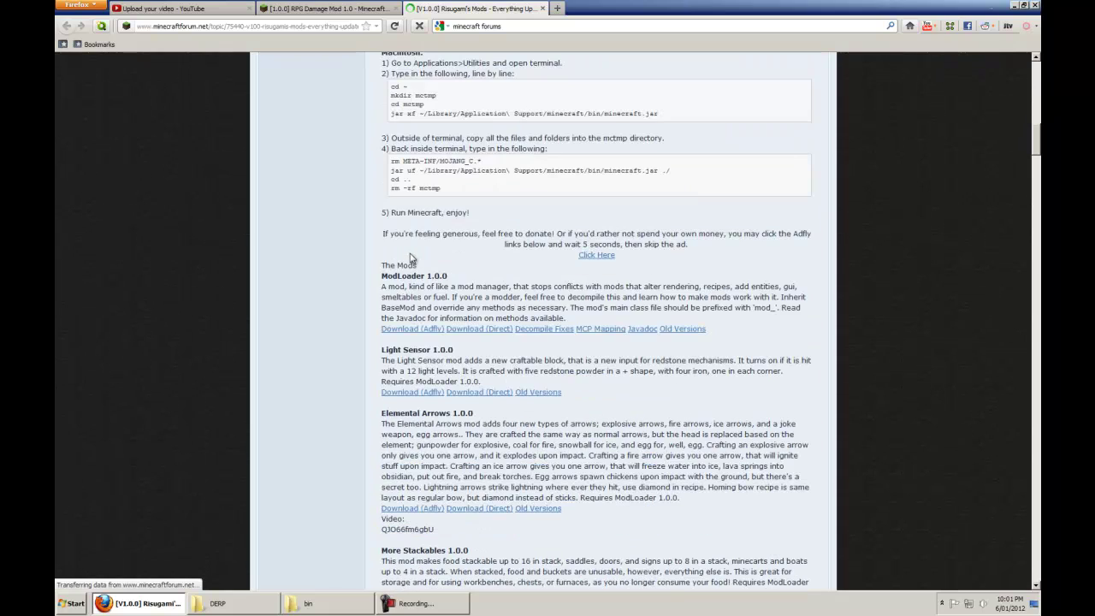
{"action": "left_click_drag", "start_coordinate": [430, 276], "coordinate": [749, 342]}
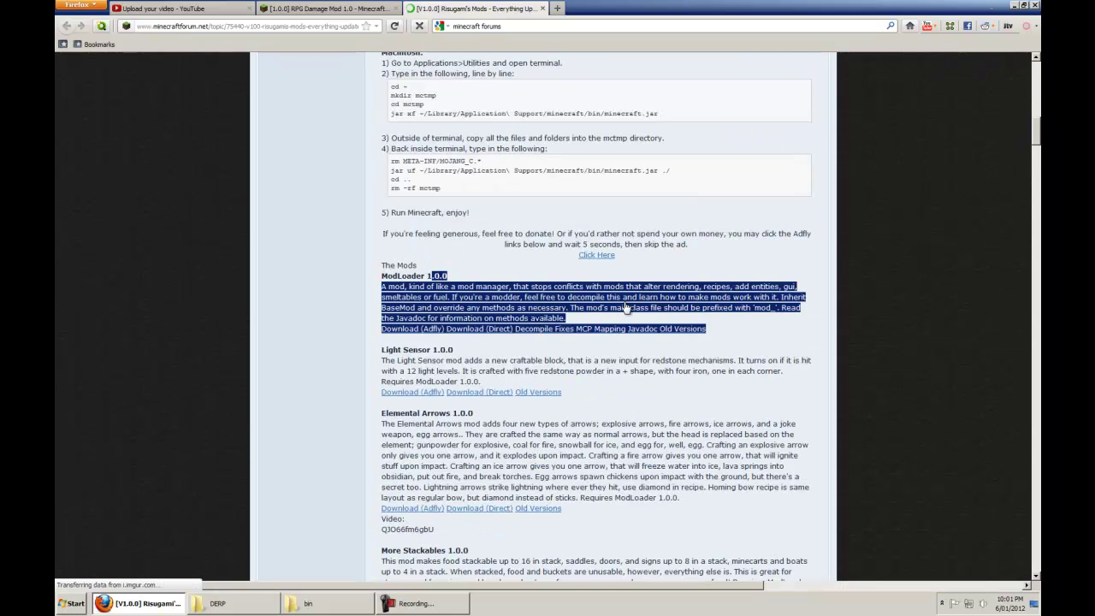
{"action": "left_click", "coordinate": [561, 301]}
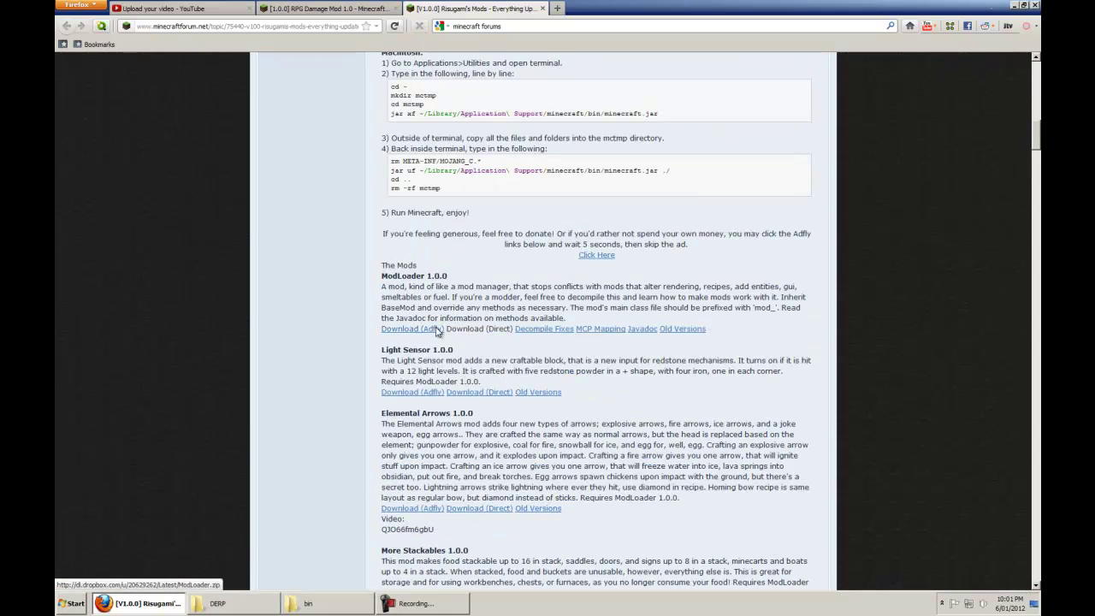
{"action": "left_click", "coordinate": [366, 8]}
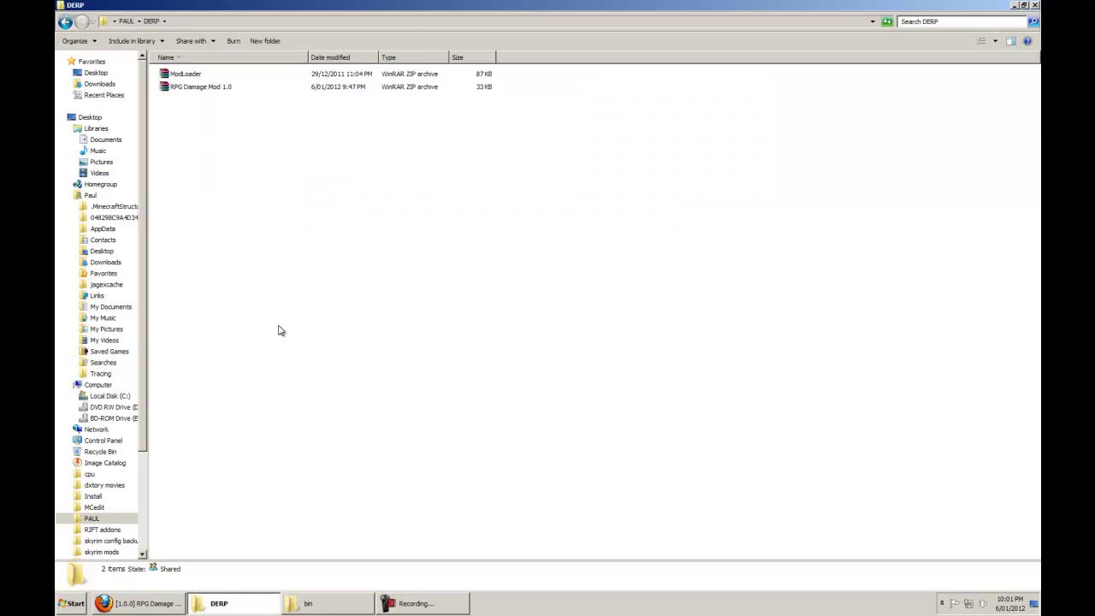
{"action": "left_click", "coordinate": [218, 603]}
{"action": "left_click", "coordinate": [187, 77]}
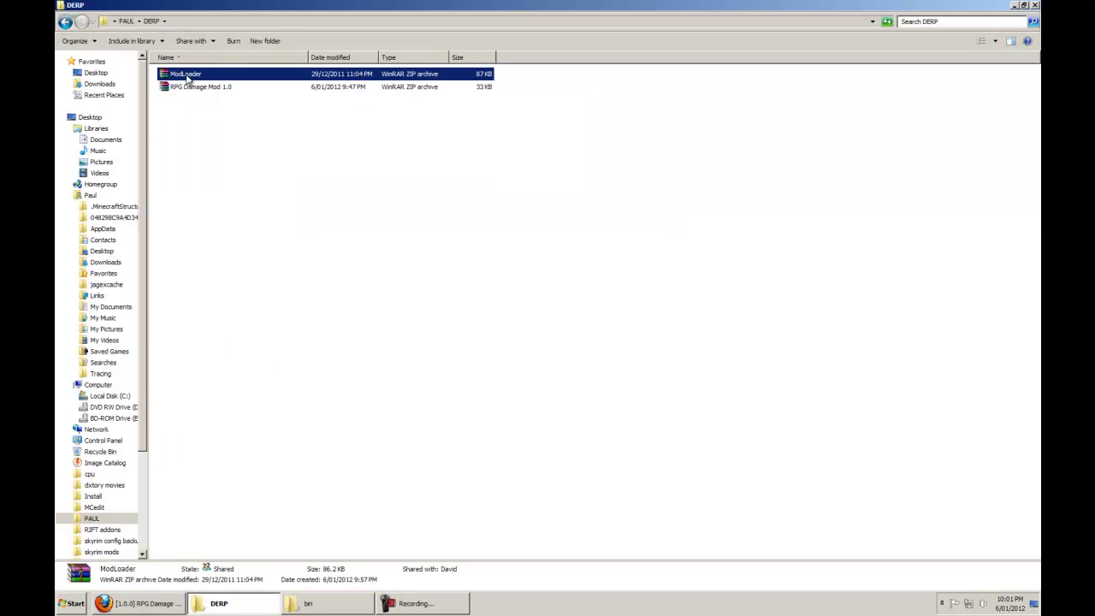
{"action": "left_click", "coordinate": [217, 87]}
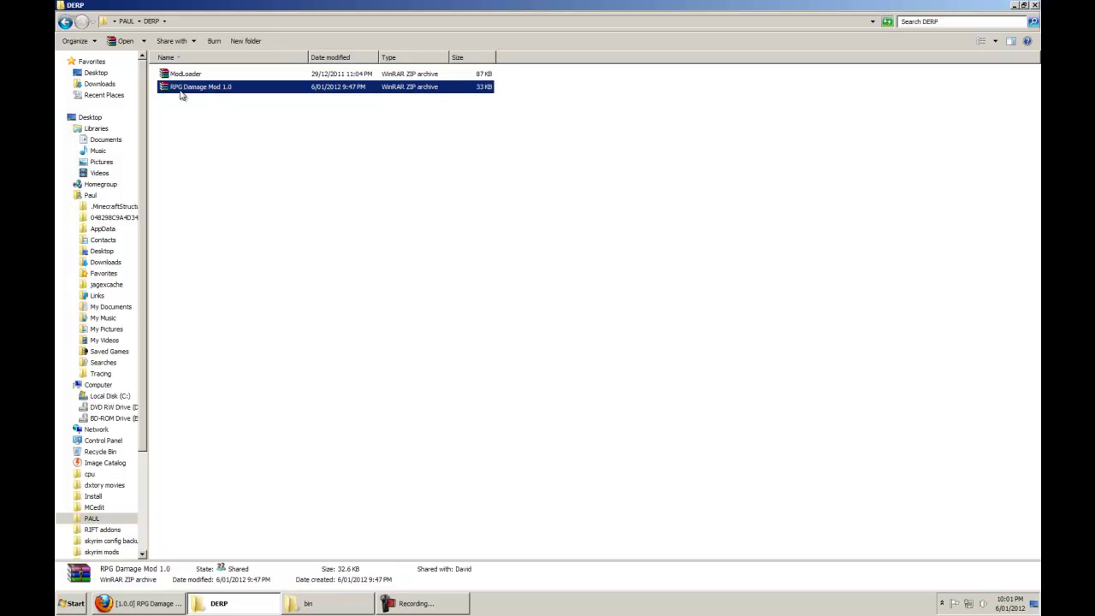
{"action": "key", "text": "alt+Tab"}
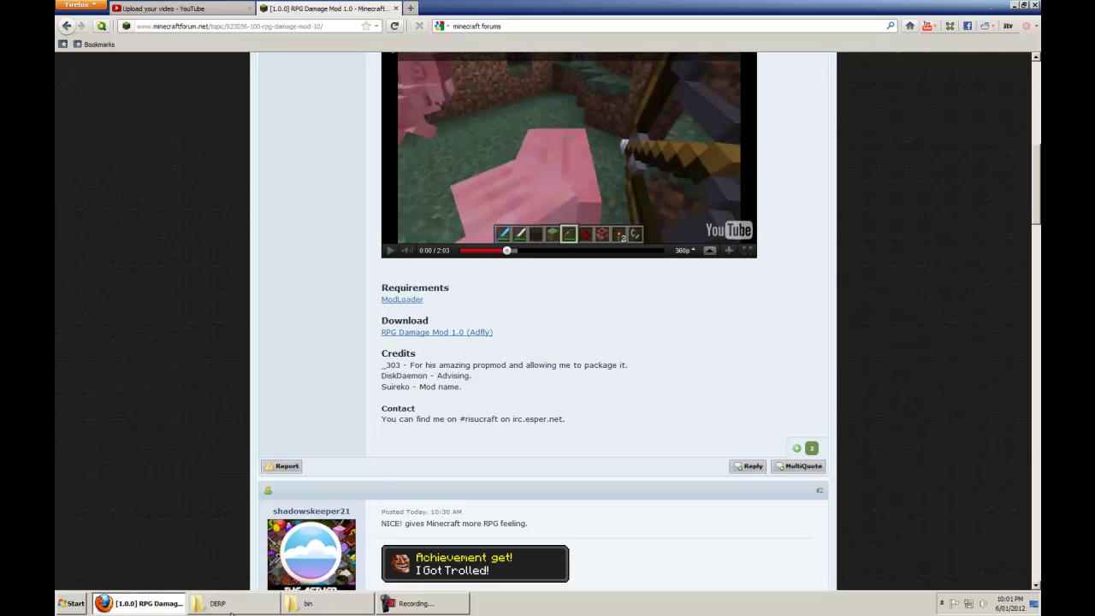
{"action": "key", "text": "alt+Tab"}
{"action": "left_click", "coordinate": [197, 75]}
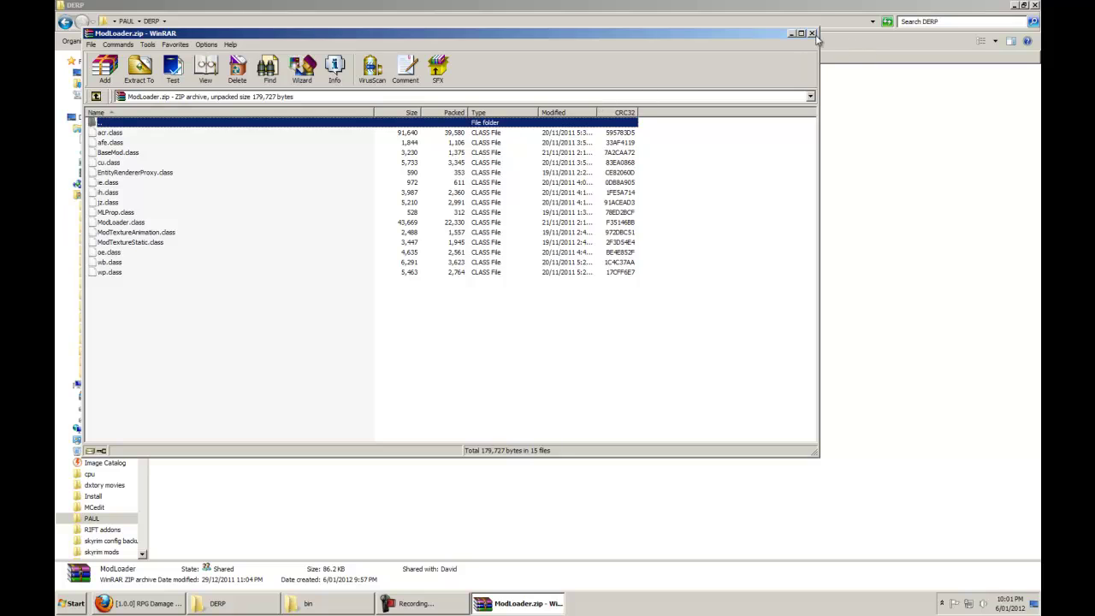
{"action": "left_click", "coordinate": [812, 34]}
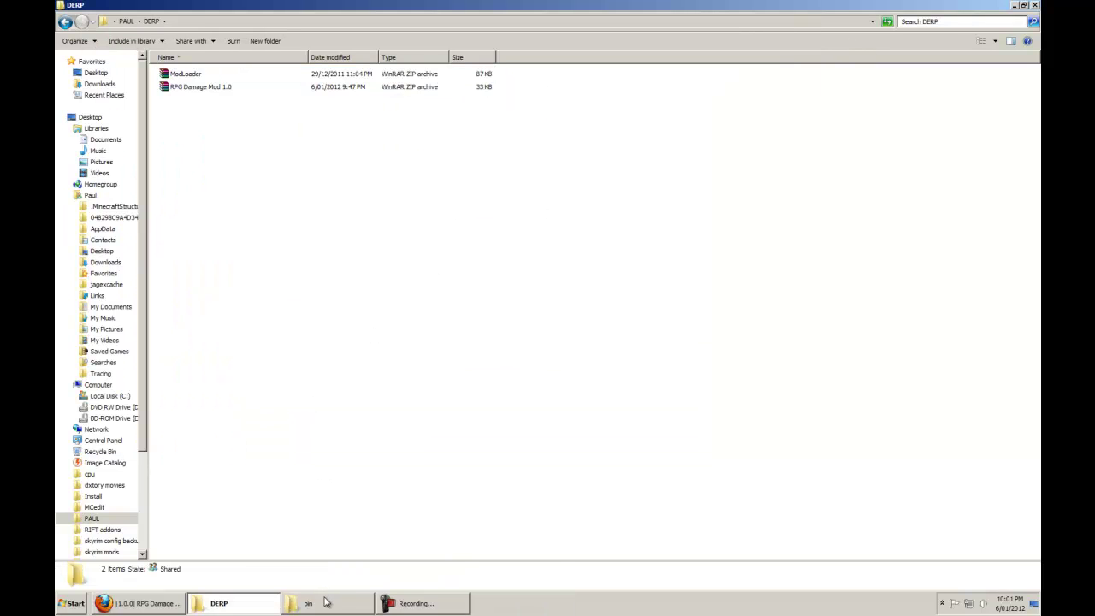
{"action": "left_click", "coordinate": [71, 603]}
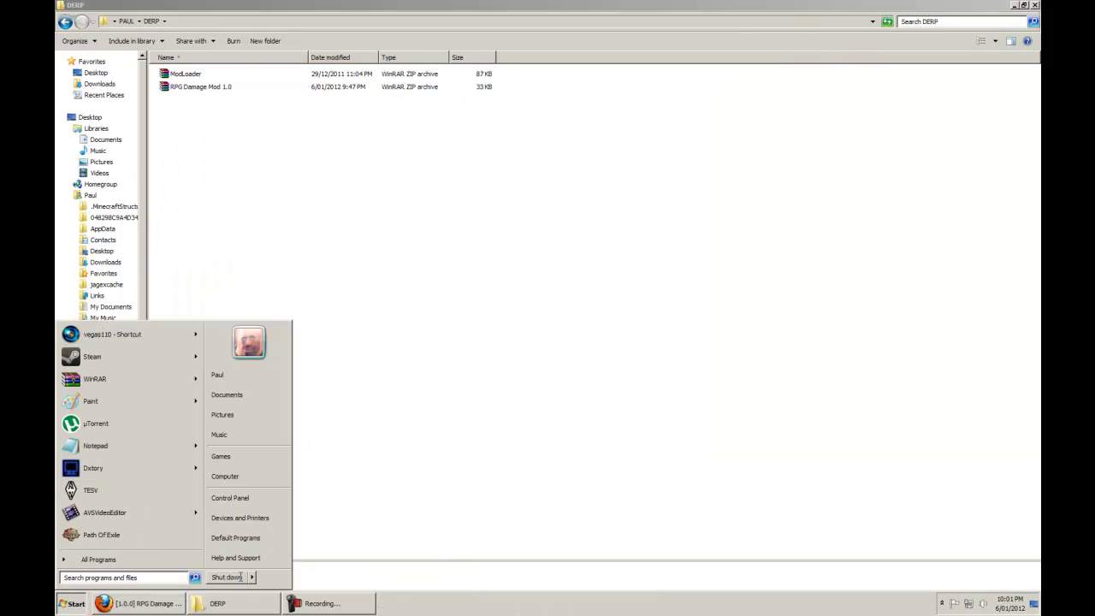
Open %appdata% through the Run dialog to reach the Roaming folder
{"action": "left_click", "coordinate": [138, 577]}
{"action": "type", "text": "run"}
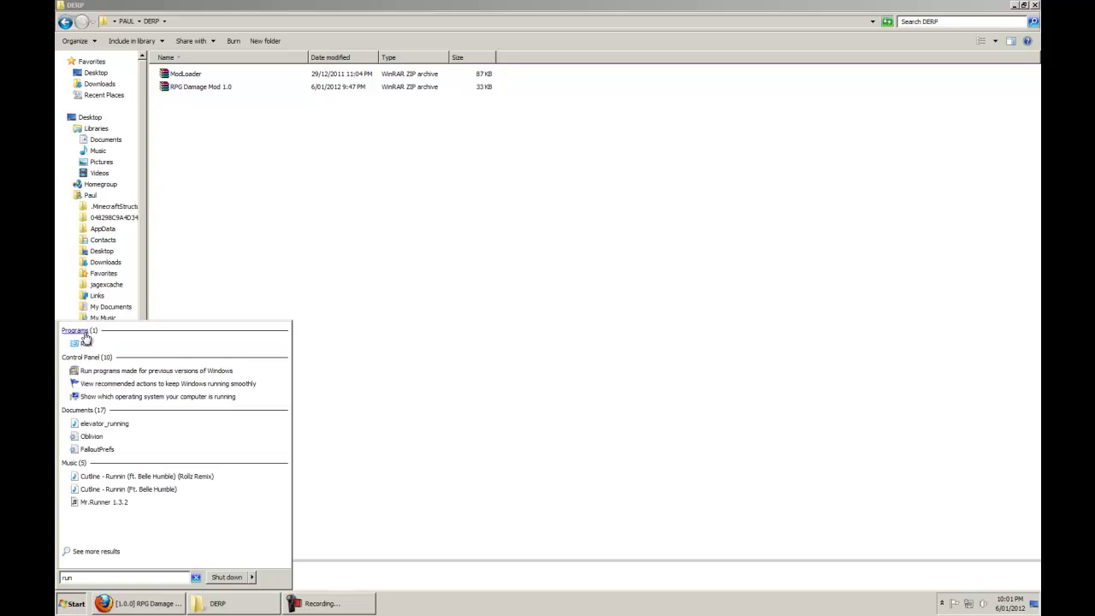
{"action": "left_click", "coordinate": [91, 344]}
{"action": "left_click", "coordinate": [147, 519]}
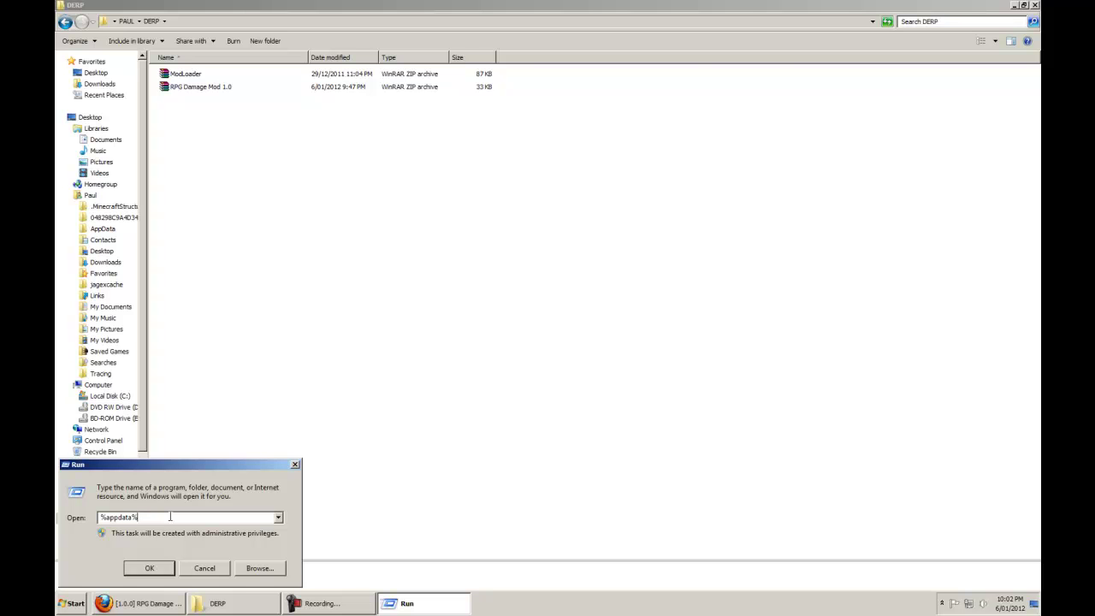
{"action": "left_click", "coordinate": [149, 568]}
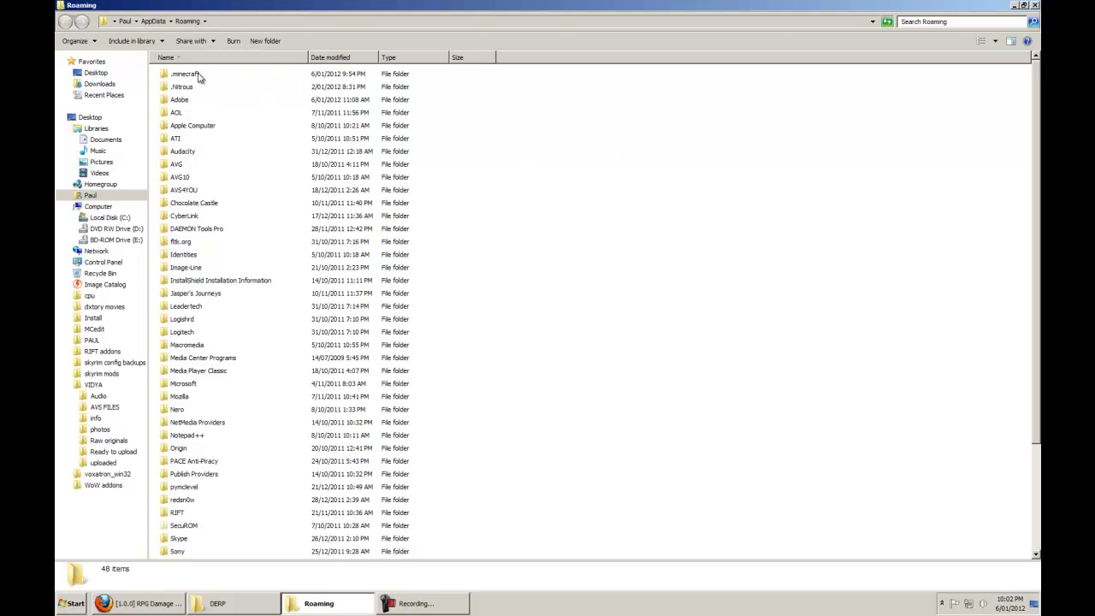
Go into .minecraft\bin and open minecraft.jar with WinRAR
{"action": "left_click_drag", "start_coordinate": [1035, 83], "coordinate": [1035, 56]}
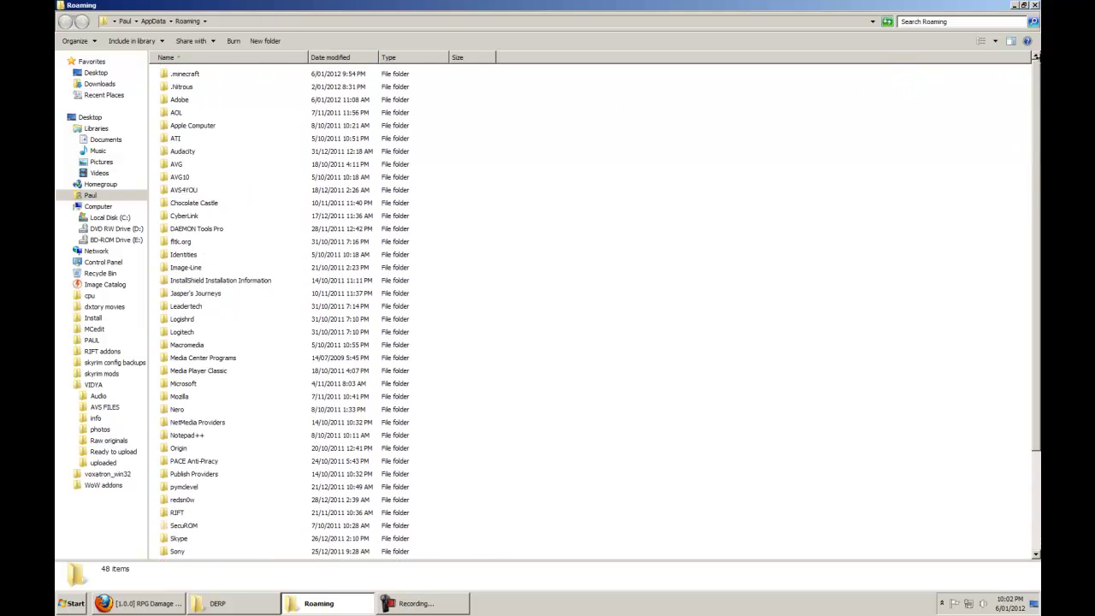
{"action": "double_click", "coordinate": [185, 75]}
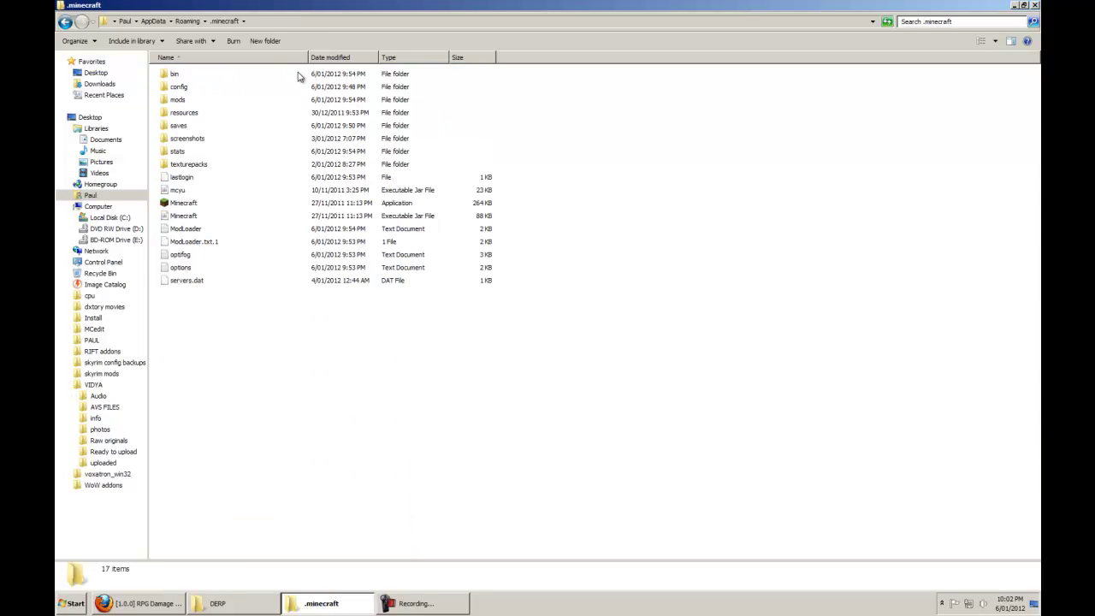
{"action": "double_click", "coordinate": [175, 75]}
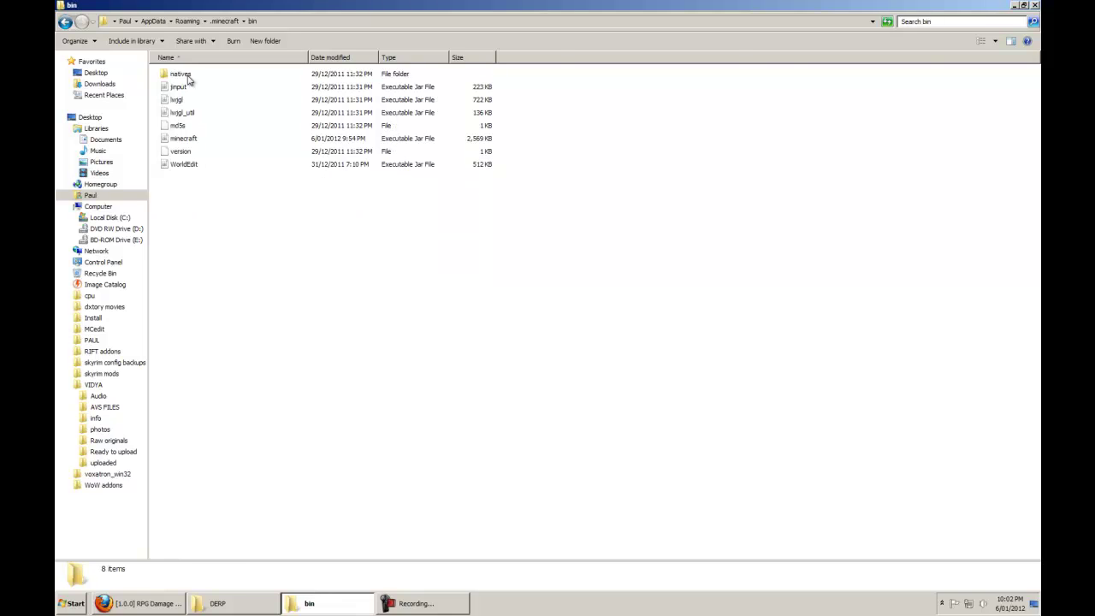
{"action": "left_click", "coordinate": [206, 142]}
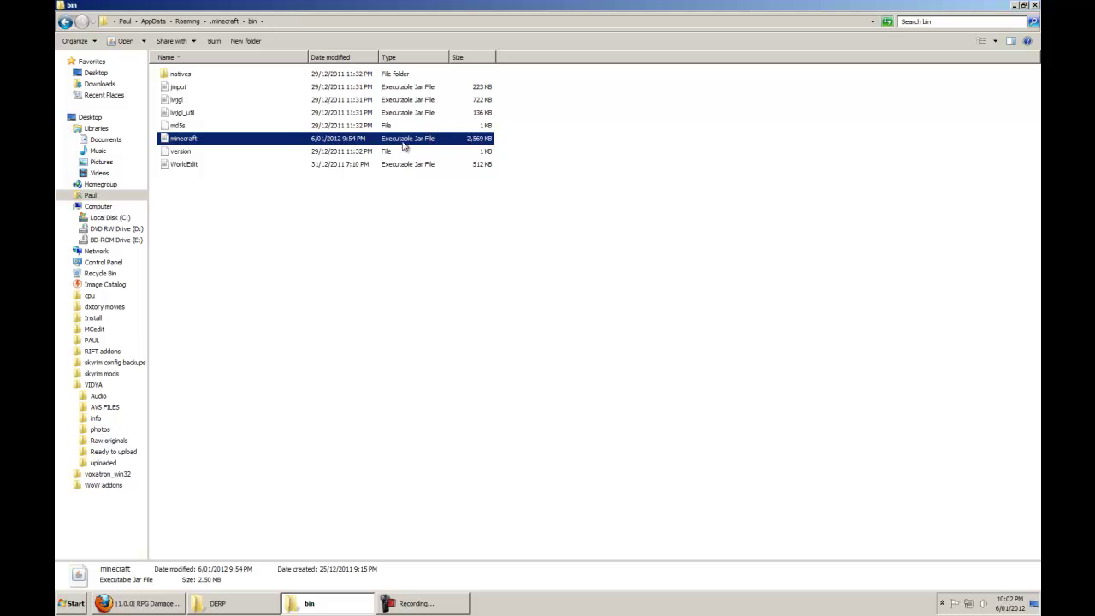
{"action": "right_click", "coordinate": [237, 142]}
{"action": "mouse_move", "coordinate": [267, 187]}
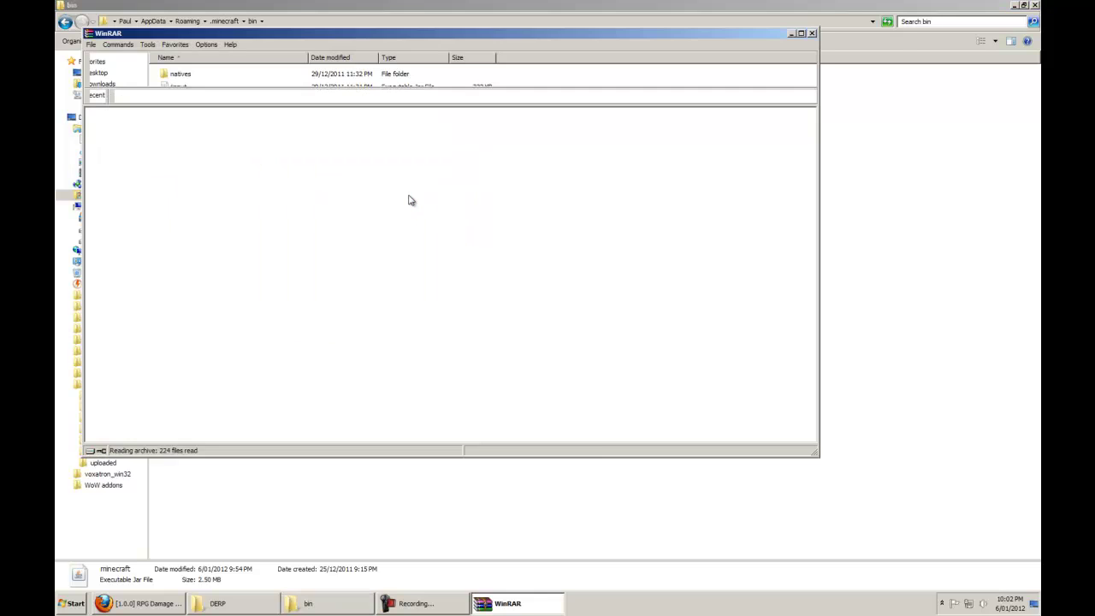
Delete the META-INF folder inside minecraft.jar and confirm the deletion
{"action": "left_click_drag", "start_coordinate": [554, 35], "coordinate": [586, 66]}
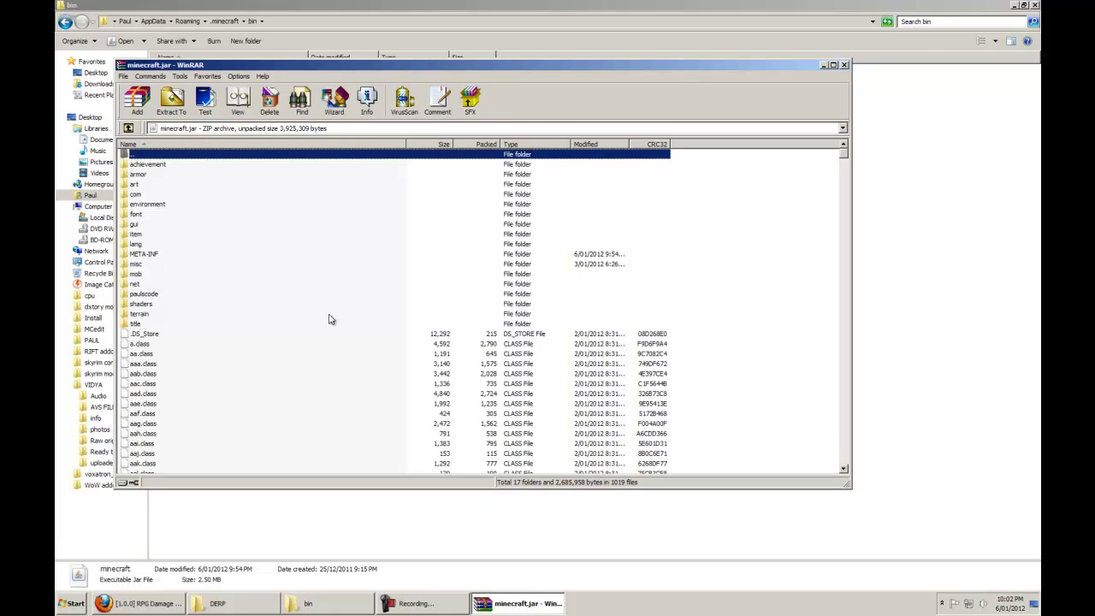
{"action": "left_click", "coordinate": [161, 254]}
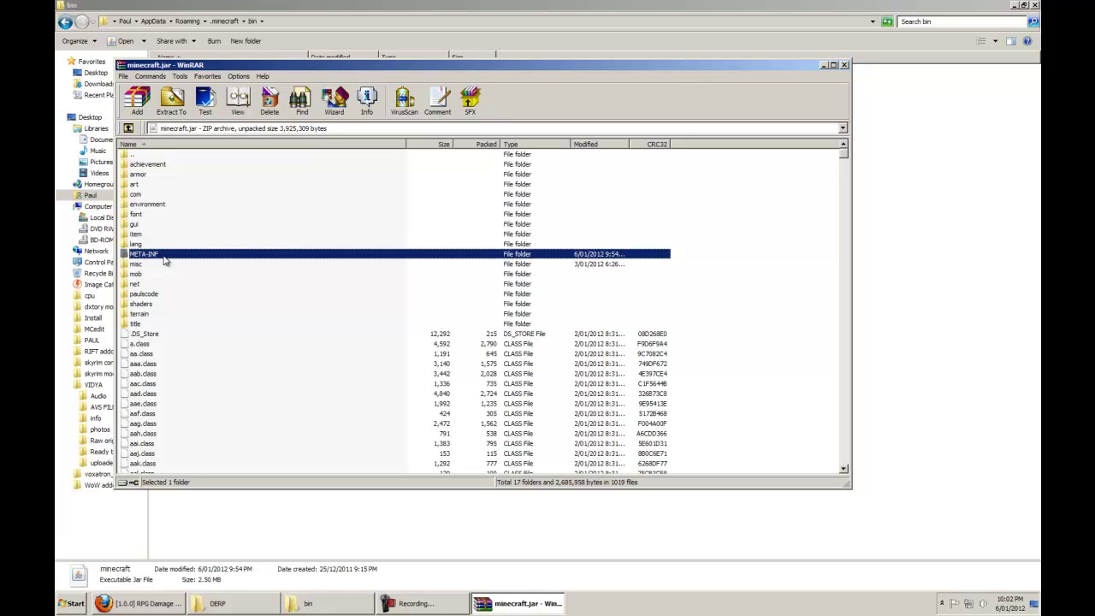
{"action": "key", "text": "Delete"}
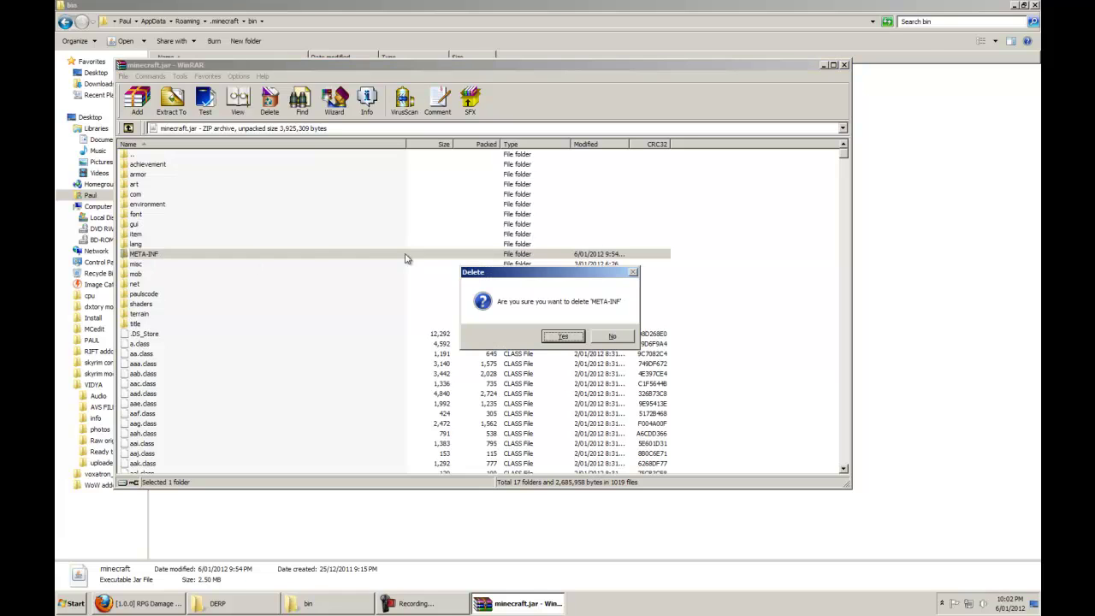
{"action": "left_click", "coordinate": [562, 337]}
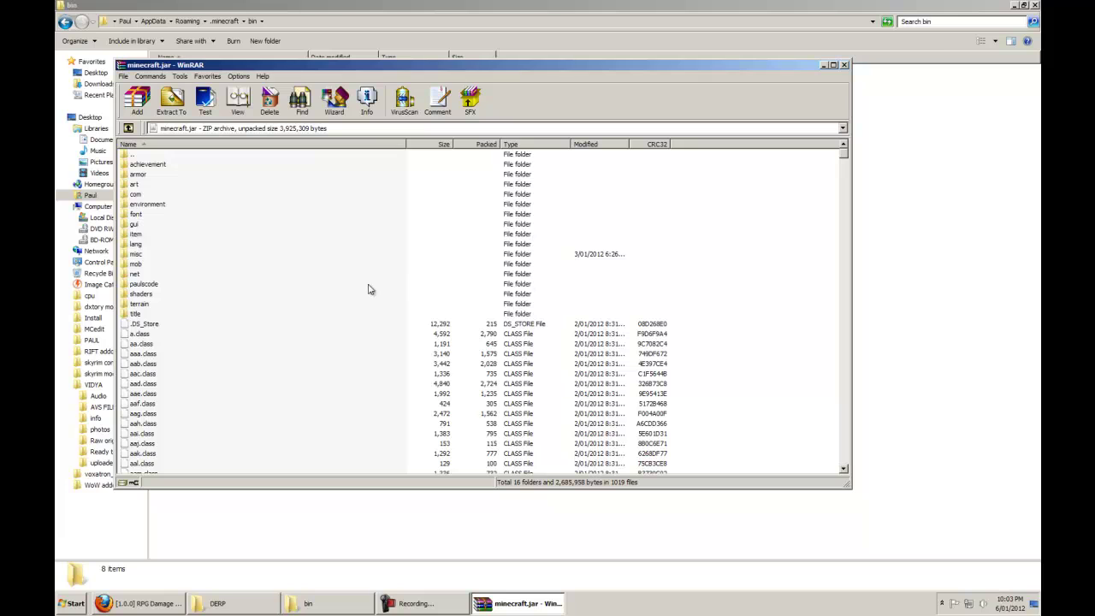
Open the ModLoader archive from DERP and select all its class files
{"action": "left_click", "coordinate": [276, 605]}
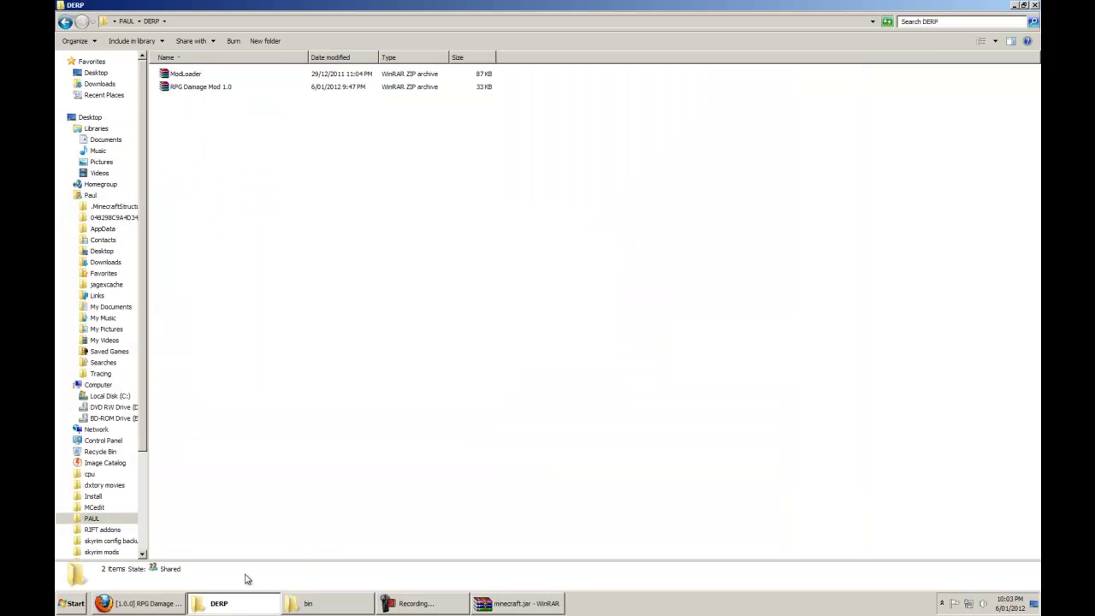
{"action": "left_click", "coordinate": [193, 76]}
{"action": "double_click", "coordinate": [193, 75]}
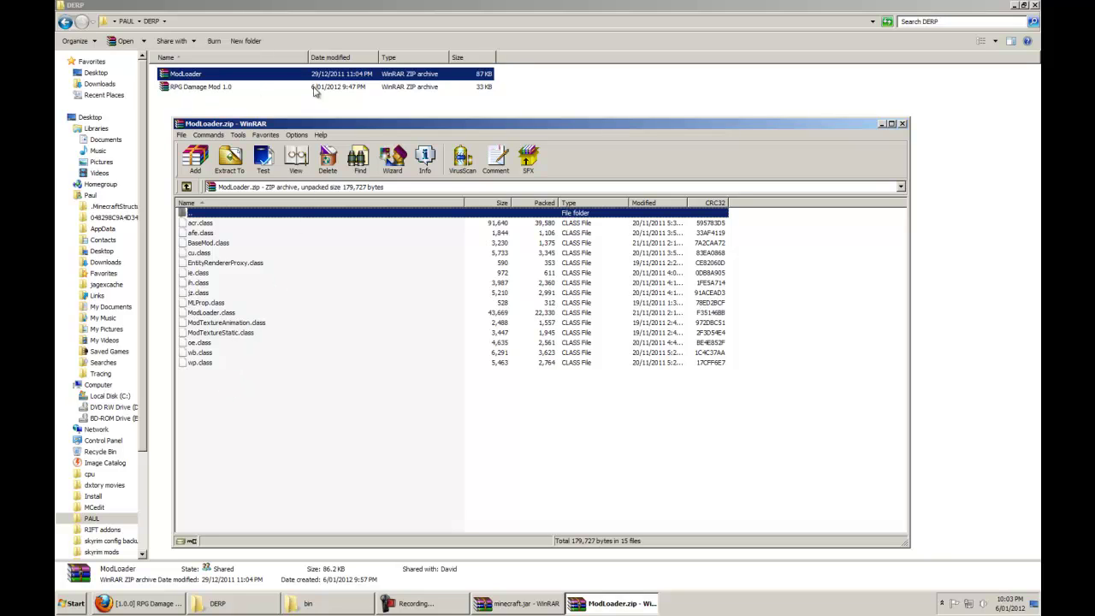
{"action": "left_click_drag", "start_coordinate": [267, 427], "coordinate": [216, 224]}
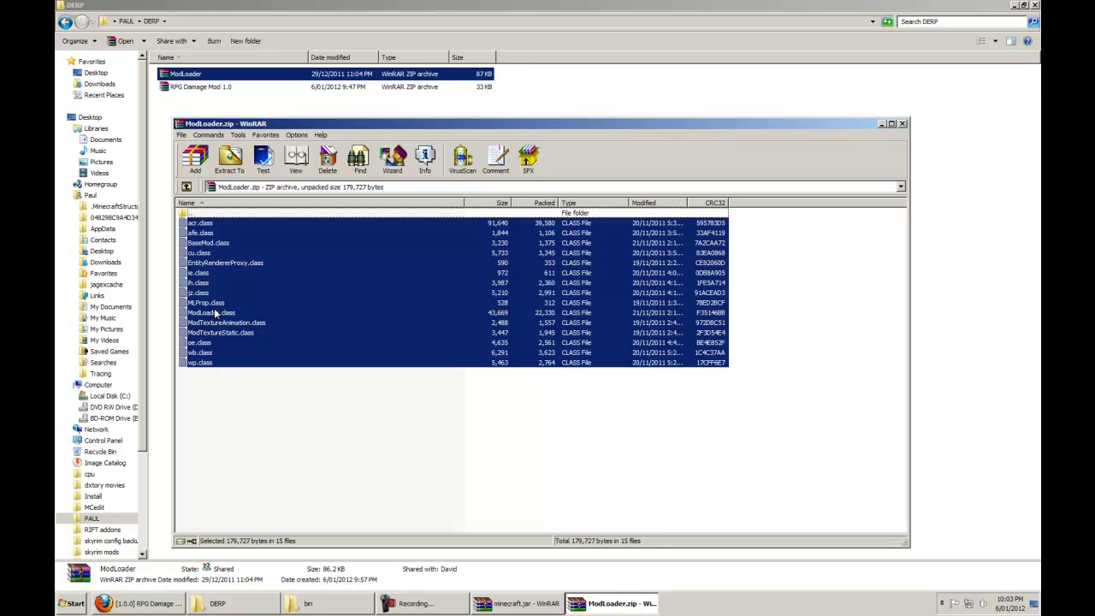
Drop the ModLoader files into minecraft.jar with 'Add and replace files', then close ModLoader.zip
{"action": "left_click_drag", "start_coordinate": [206, 272], "coordinate": [328, 312]}
{"action": "left_click_drag", "start_coordinate": [461, 349], "coordinate": [698, 358]}
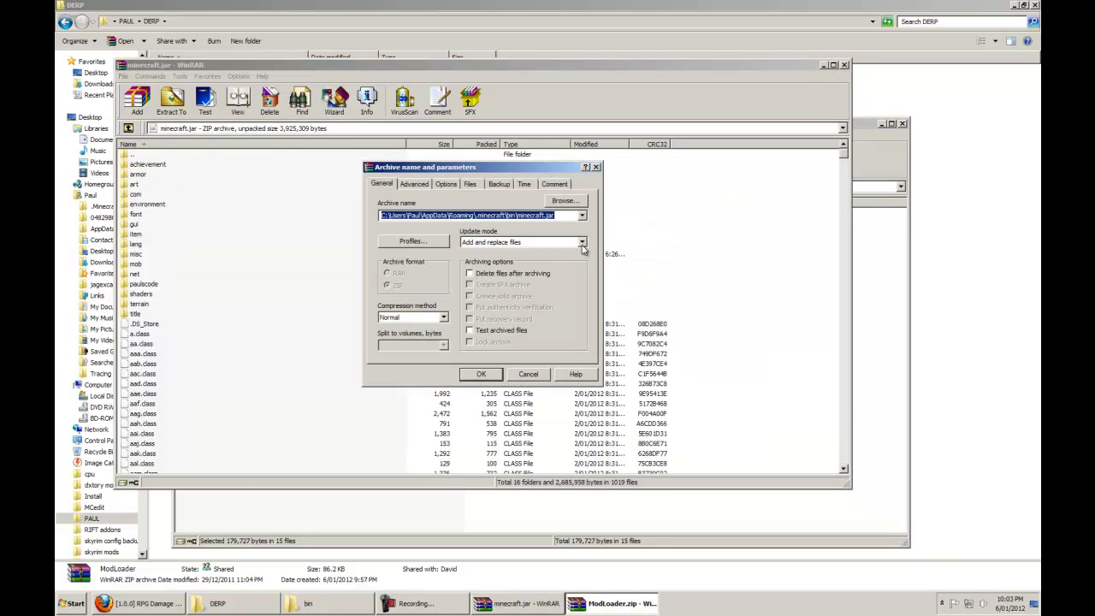
{"action": "left_click", "coordinate": [581, 243]}
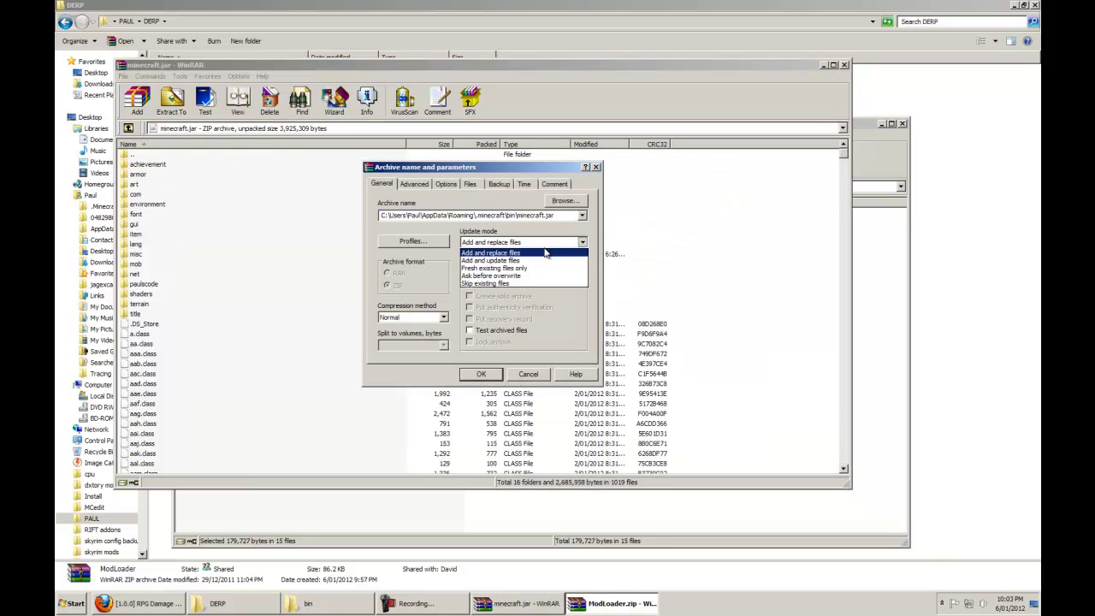
{"action": "left_click", "coordinate": [517, 254]}
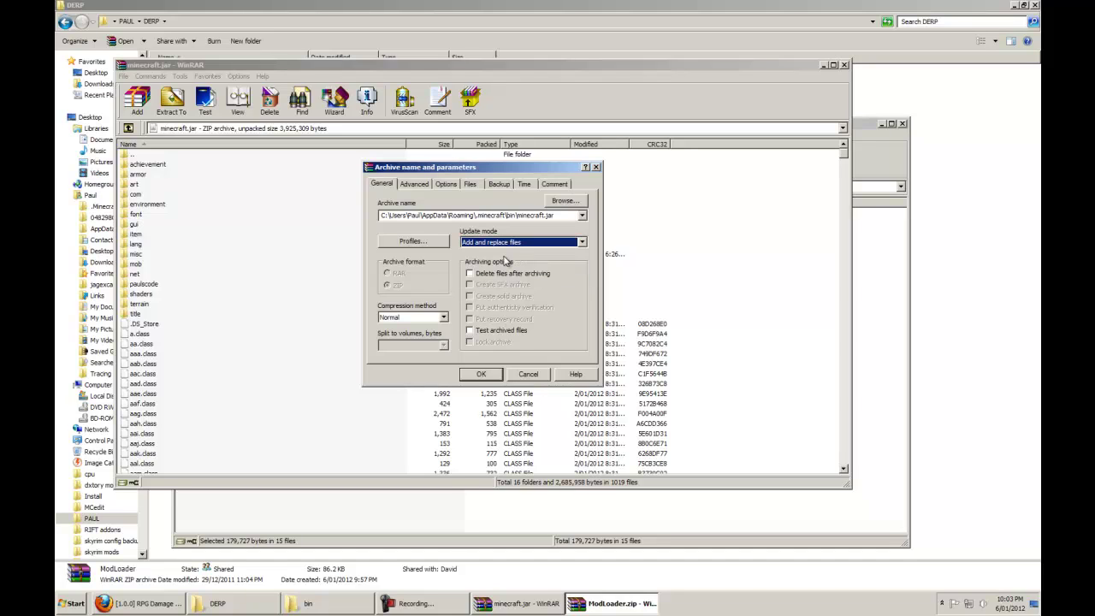
{"action": "left_click", "coordinate": [482, 376]}
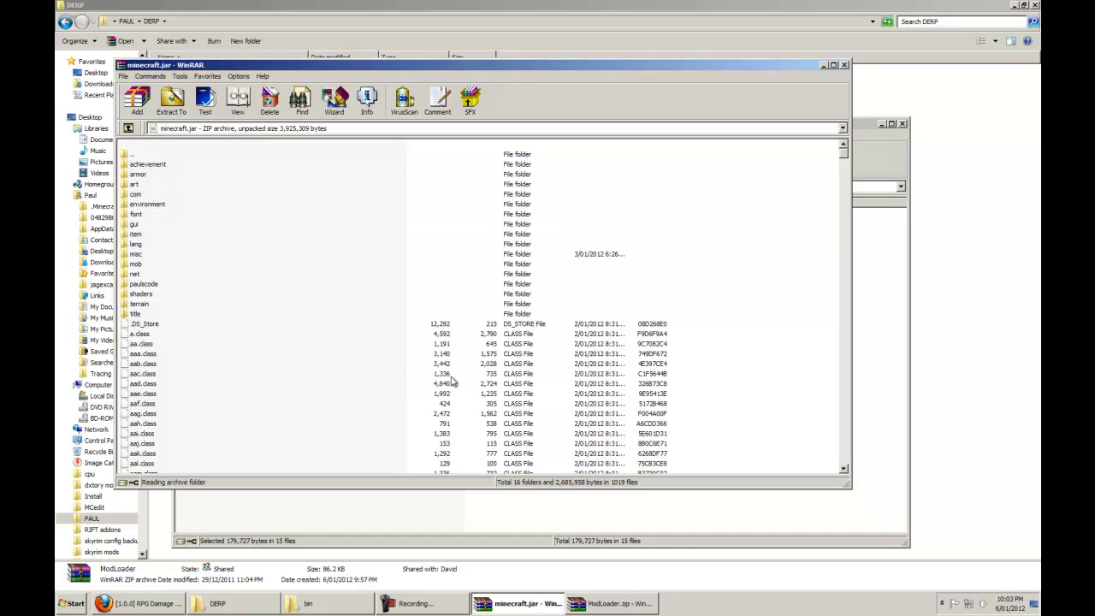
{"action": "left_click", "coordinate": [863, 133]}
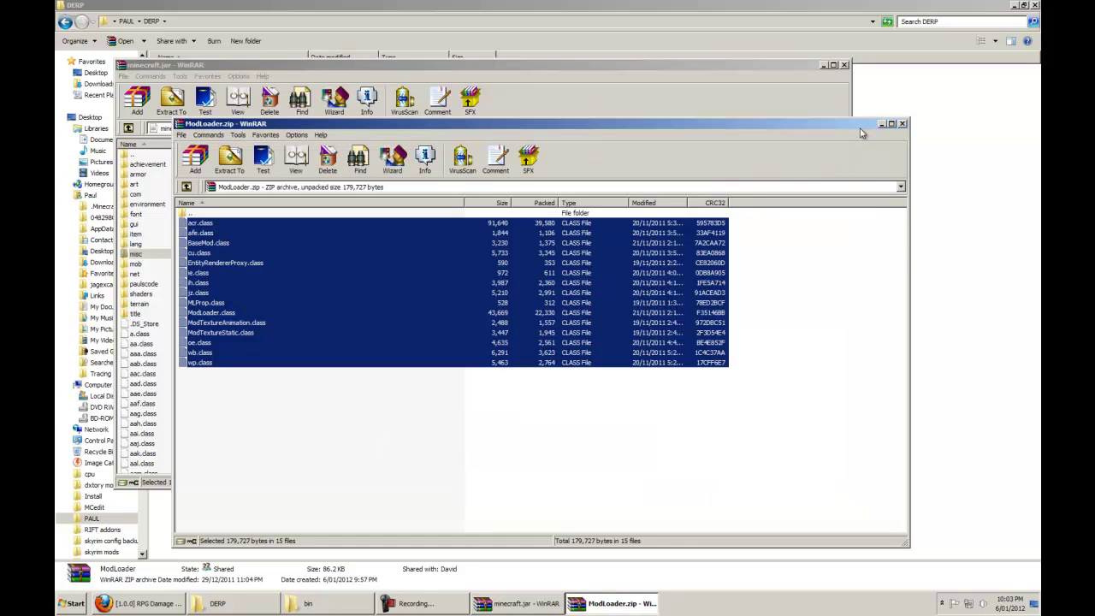
{"action": "left_click", "coordinate": [904, 126]}
Open RPG Damage Mod 1.0.zip, enter rpgmod, and select all 11 class files
{"action": "left_click", "coordinate": [890, 231]}
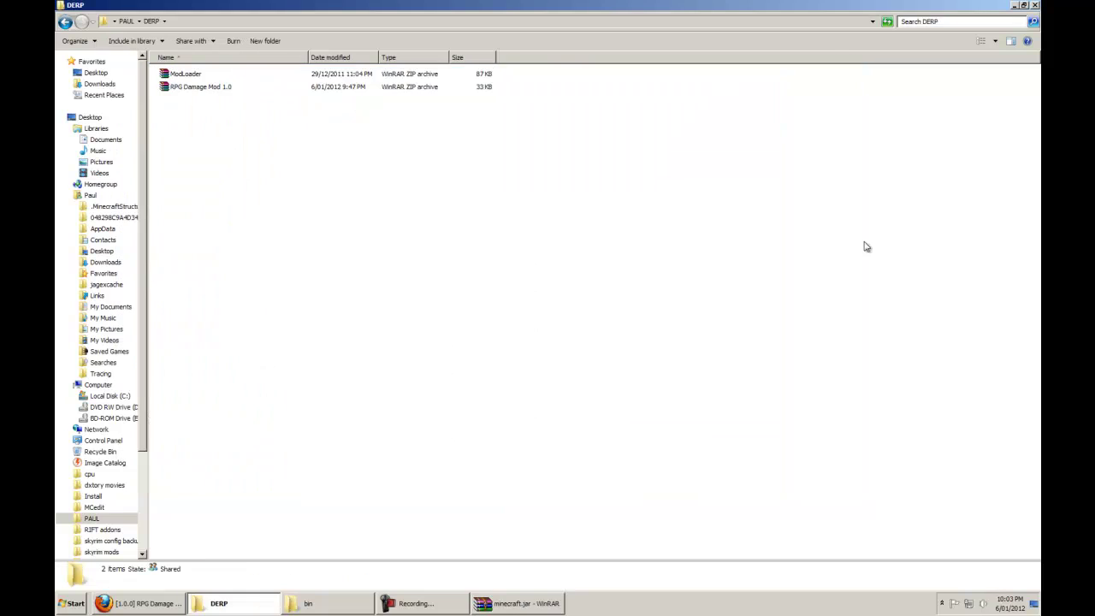
{"action": "double_click", "coordinate": [196, 88]}
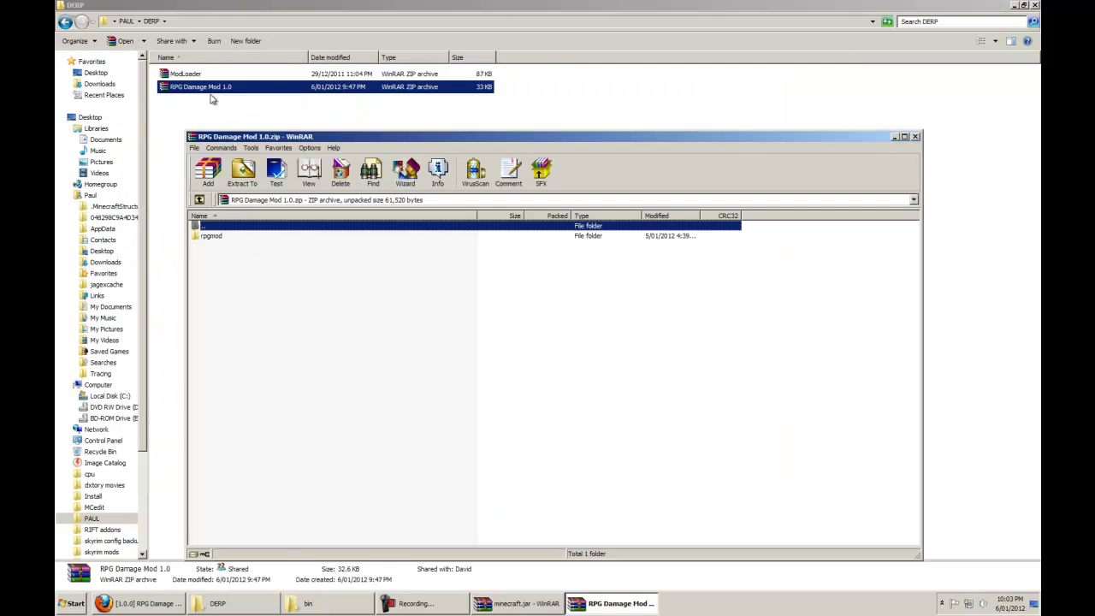
{"action": "double_click", "coordinate": [221, 238]}
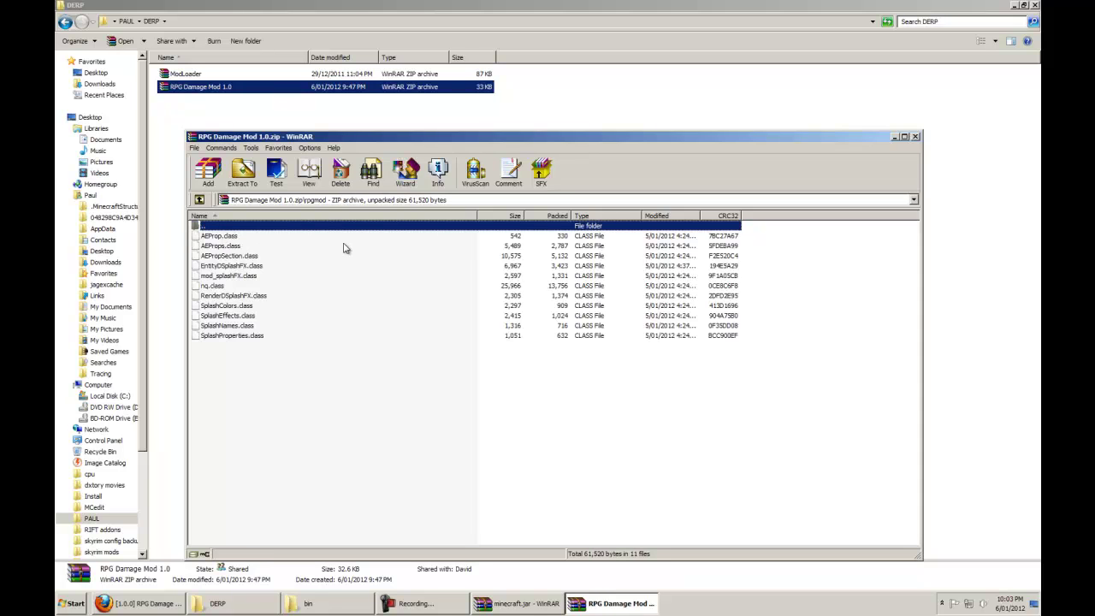
{"action": "left_click", "coordinate": [262, 238]}
{"action": "left_click", "coordinate": [255, 334]}
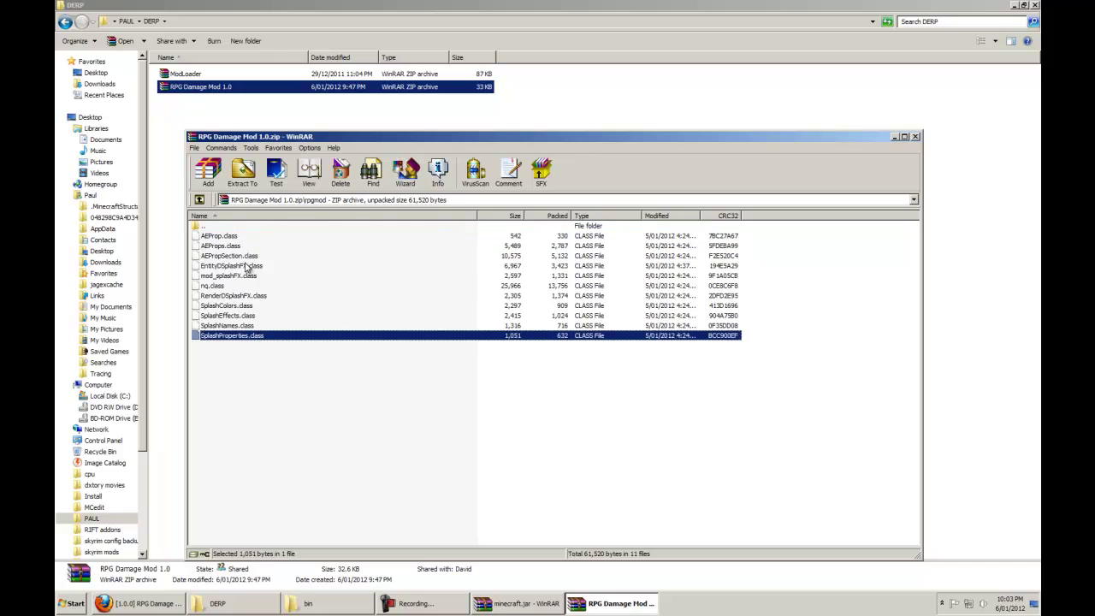
{"action": "left_click", "coordinate": [240, 238], "text": "shift"}
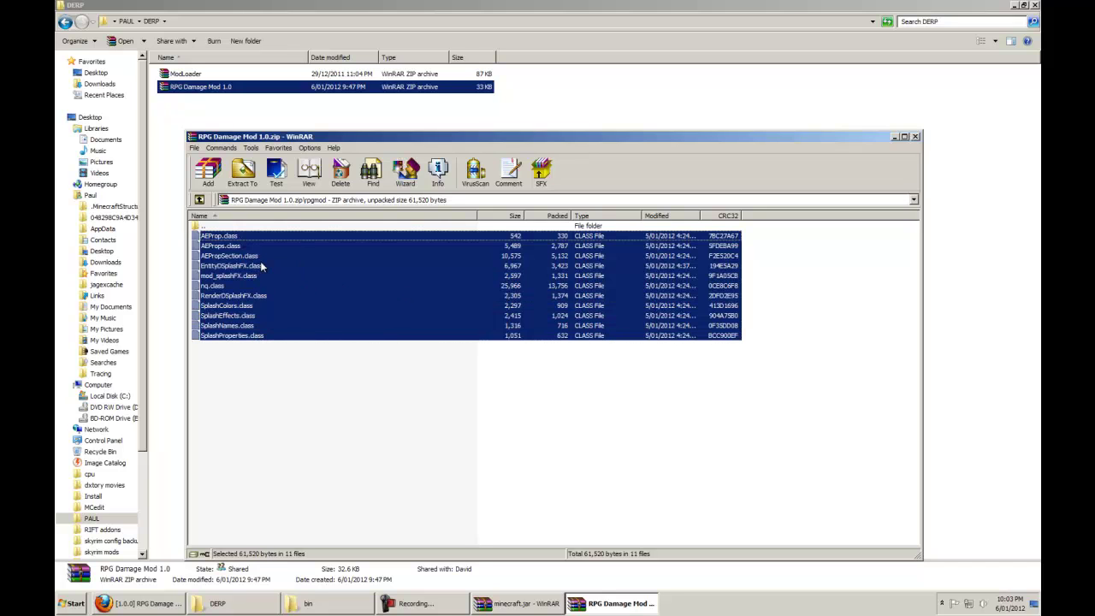
Add the rpgmod files into minecraft.jar, close the jar, and minimize the mod archive
{"action": "left_click_drag", "start_coordinate": [248, 268], "coordinate": [313, 381]}
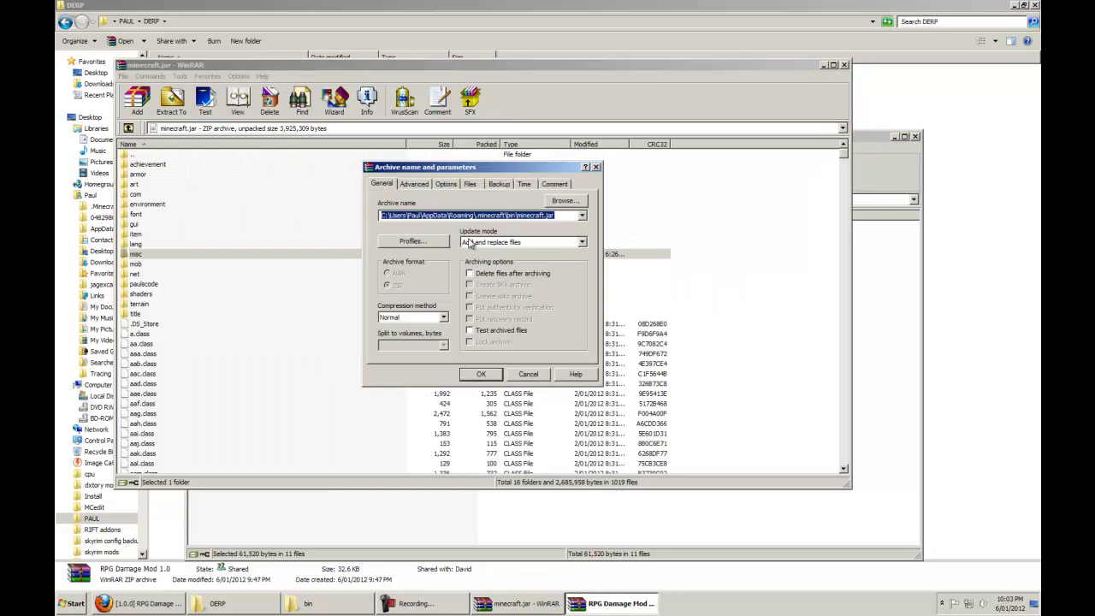
{"action": "left_click", "coordinate": [492, 377]}
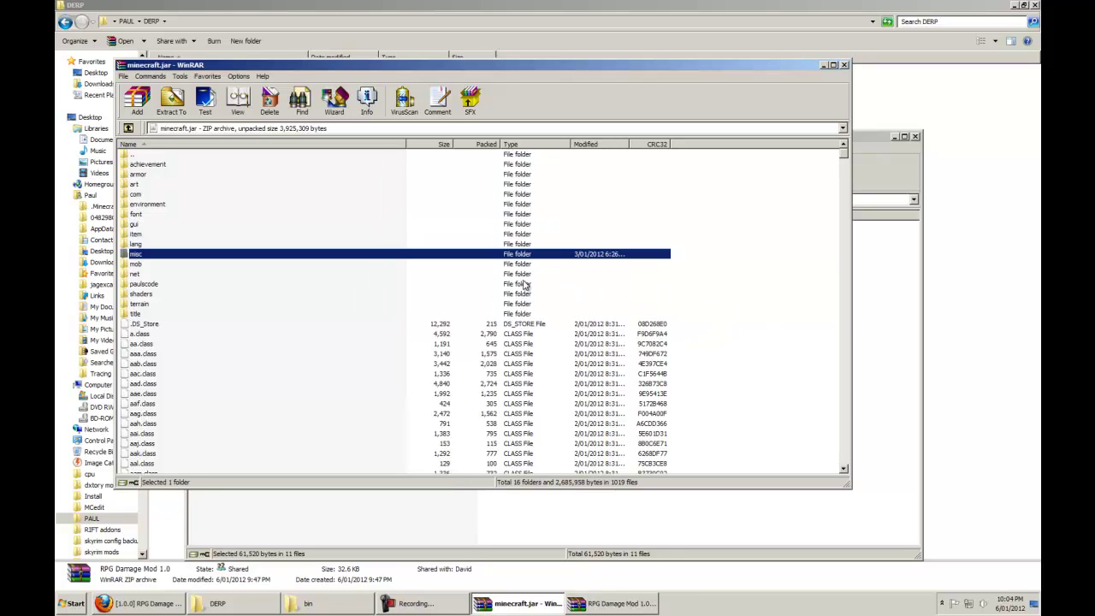
{"action": "left_click", "coordinate": [844, 65]}
{"action": "left_click", "coordinate": [895, 138]}
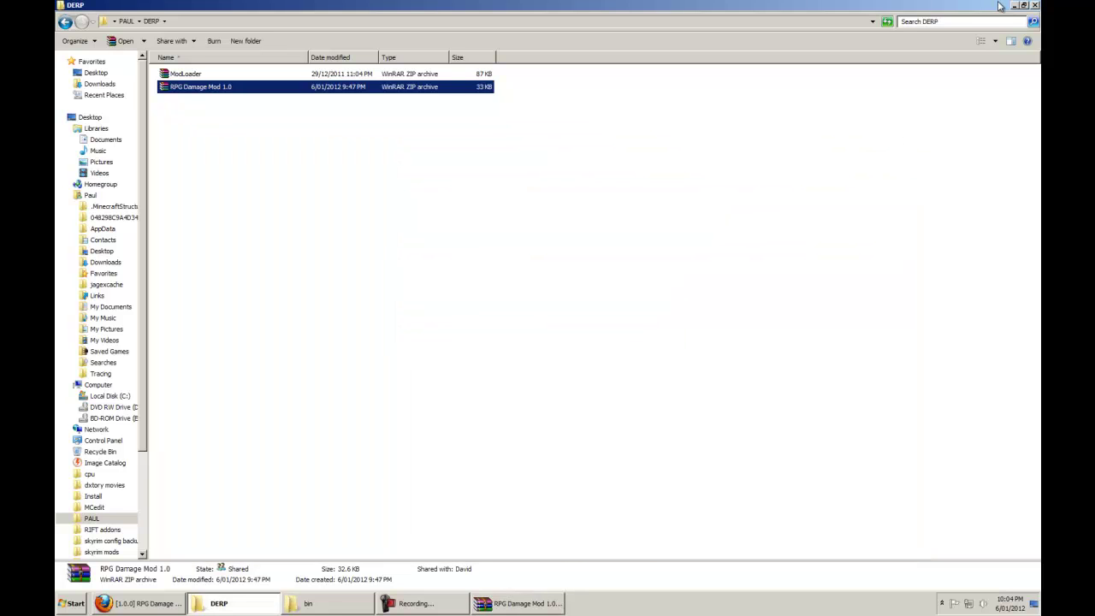
Launch Minecraft from its desktop shortcut
{"action": "left_click", "coordinate": [1035, 603]}
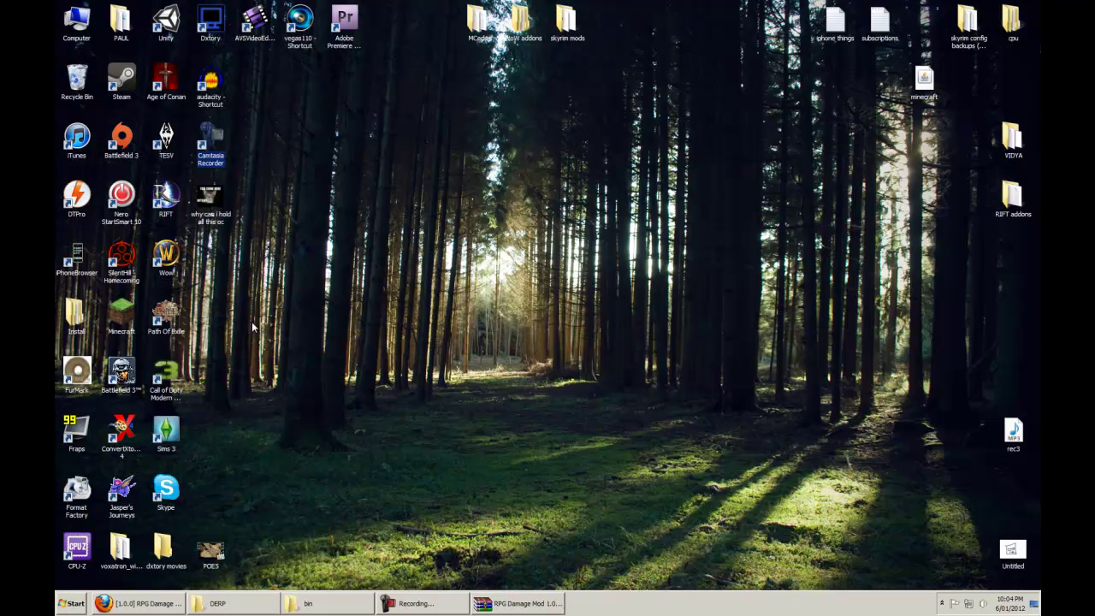
{"action": "left_click", "coordinate": [125, 313]}
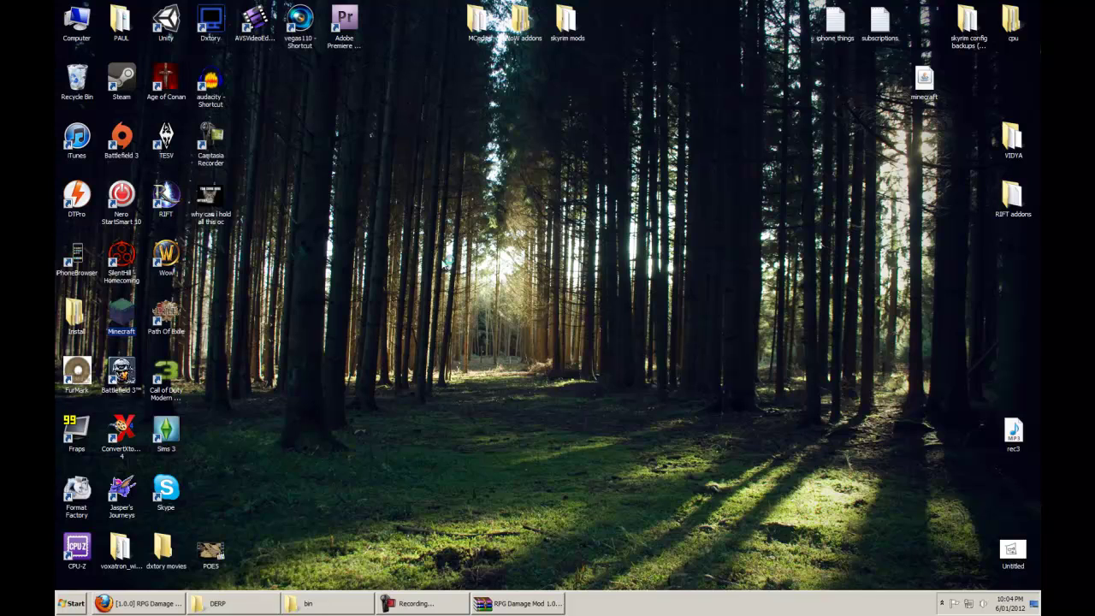
{"action": "key", "text": "Return"}
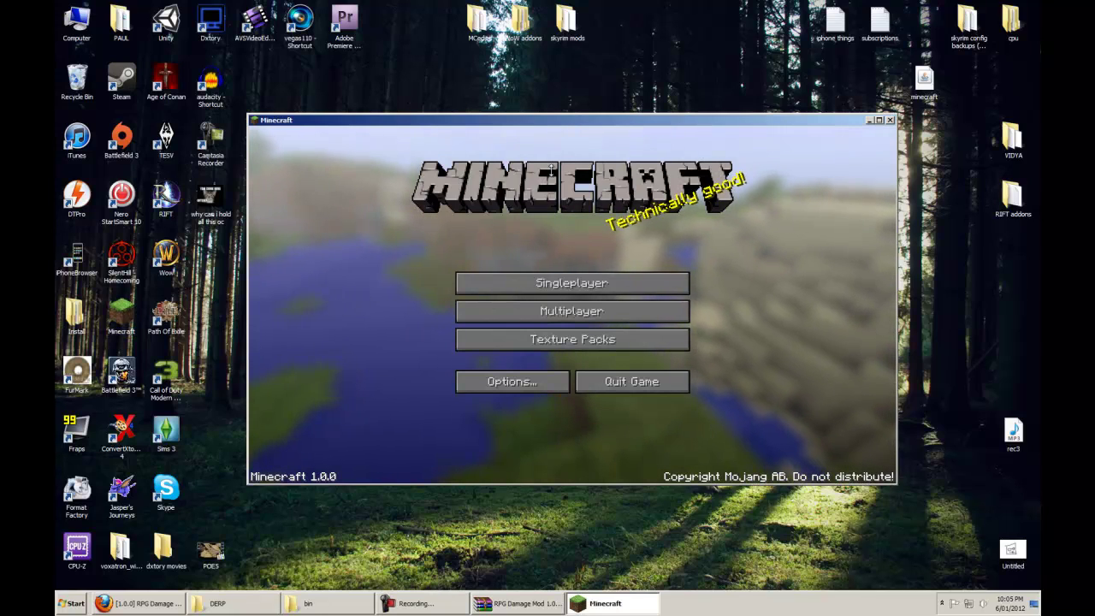
Load the single-player world New World
{"action": "left_click", "coordinate": [560, 282]}
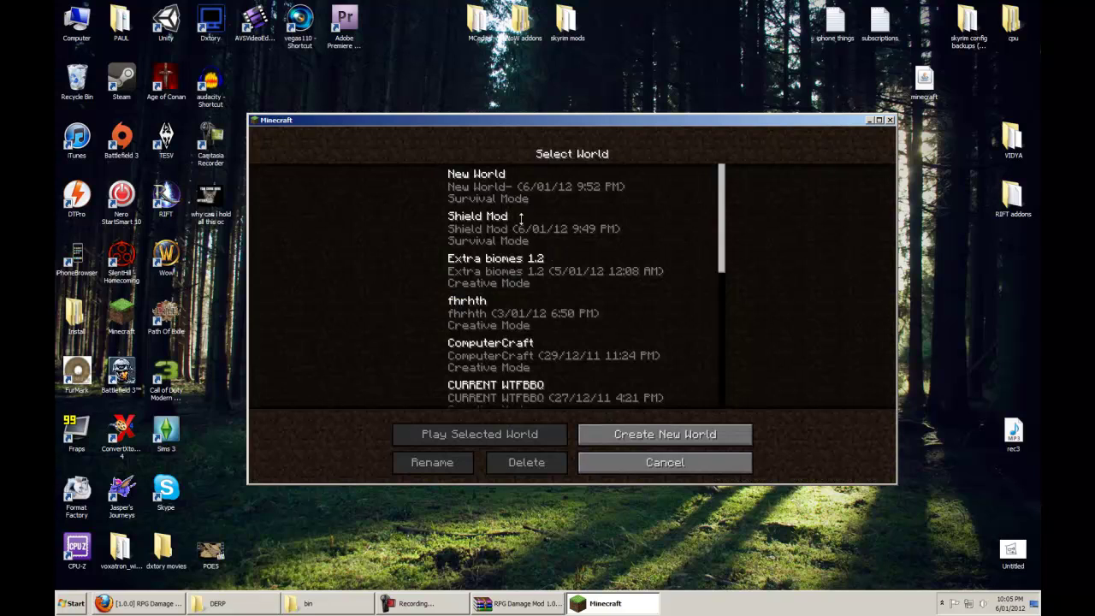
{"action": "left_click", "coordinate": [456, 183]}
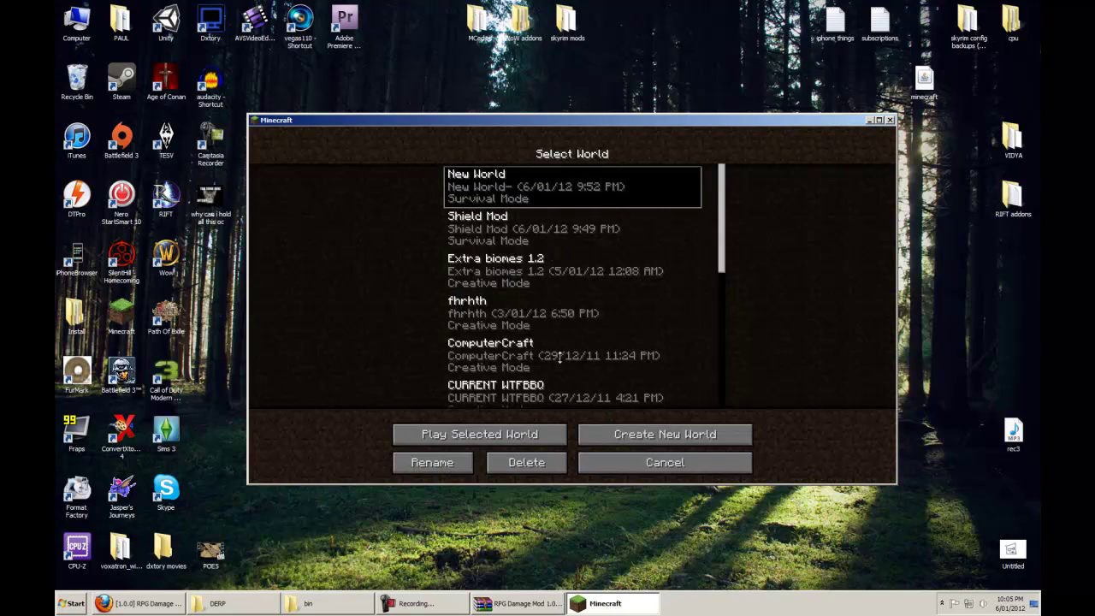
{"action": "left_click", "coordinate": [505, 436]}
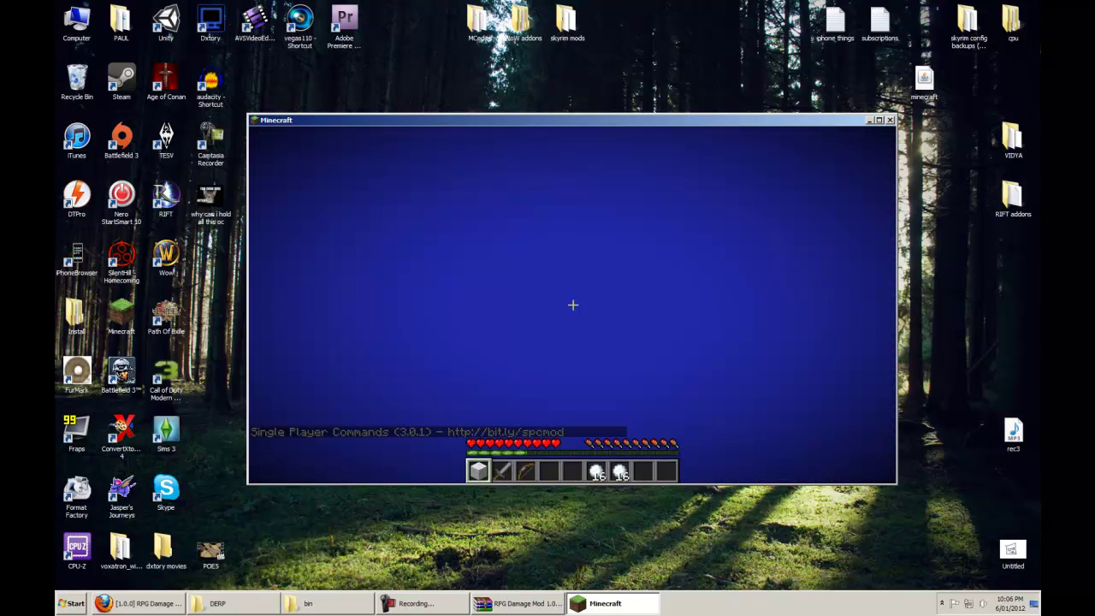
Walk up to a sheep and hit it twice so a red -1 damage number appears
{"action": "key", "text": "w"}
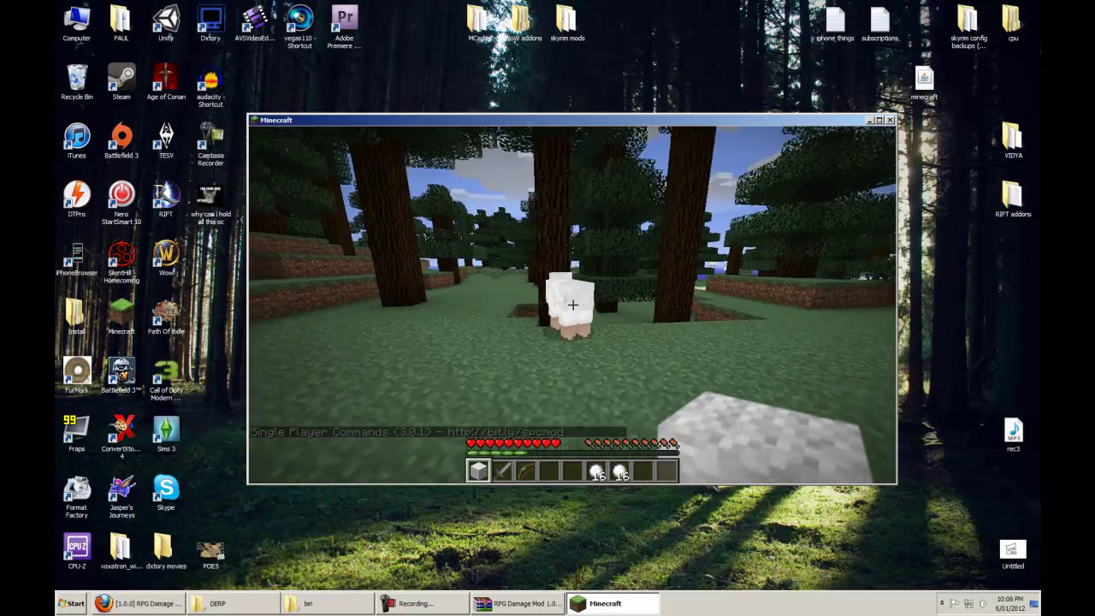
{"action": "left_click", "coordinate": [572, 305]}
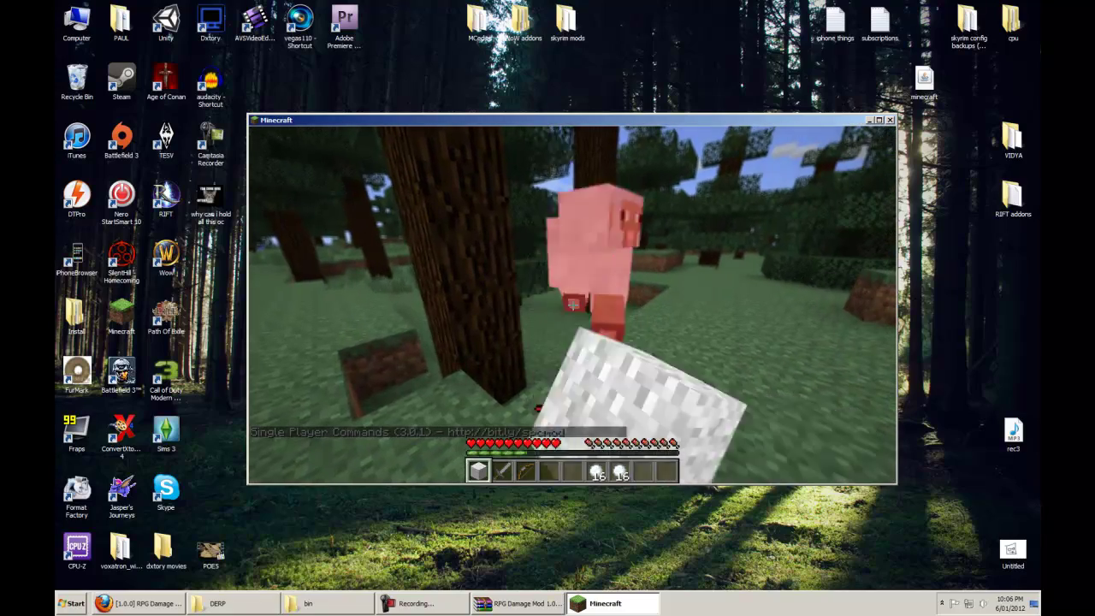
{"action": "left_click", "coordinate": [573, 305]}
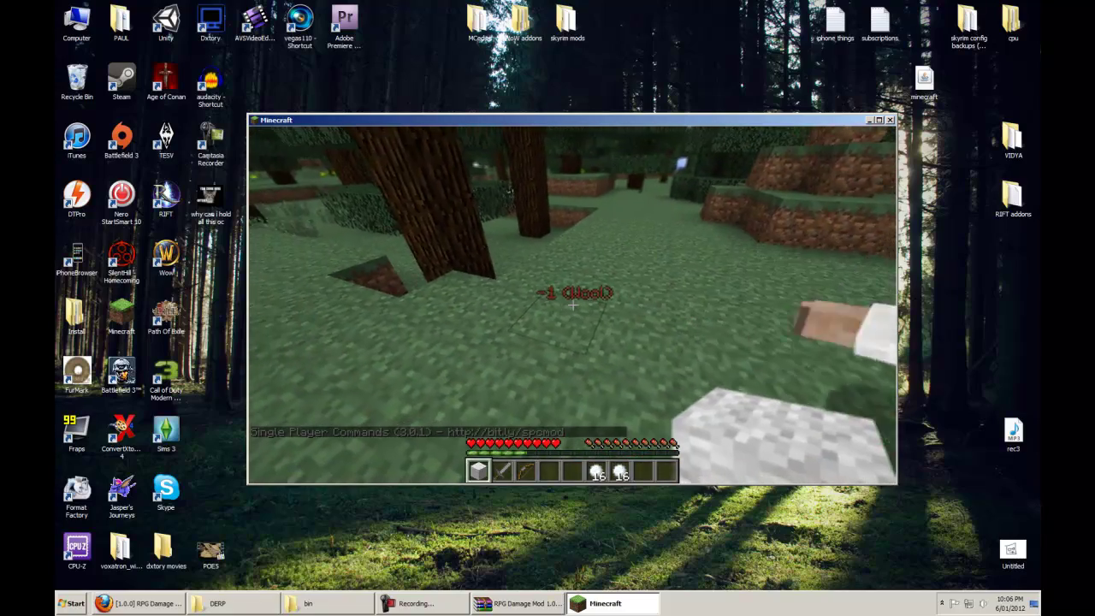